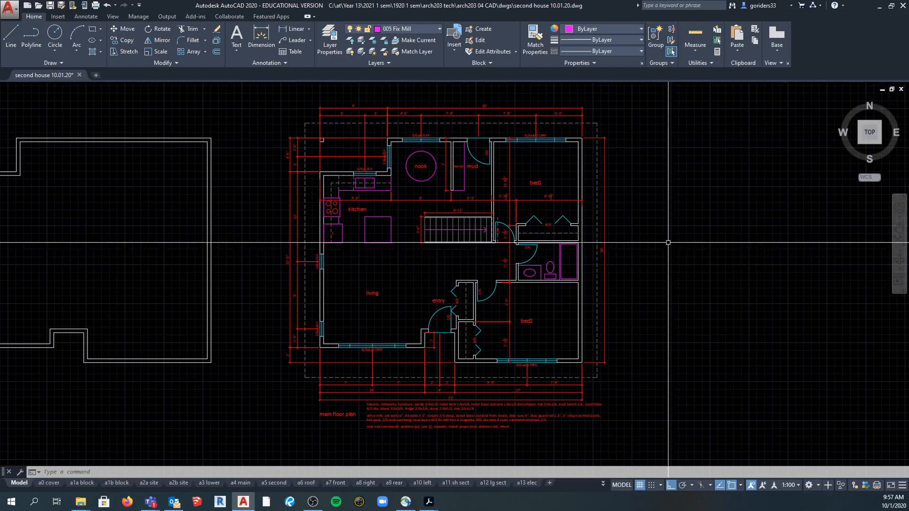
- Draw a closed six-sided outline from separate lines beside the floor plan, with a slanted left side and a notched lower-right corner
left_click(12, 39)
scroll(683, 307, "down", 2)
middle_click_drag(684, 308, 536, 286)
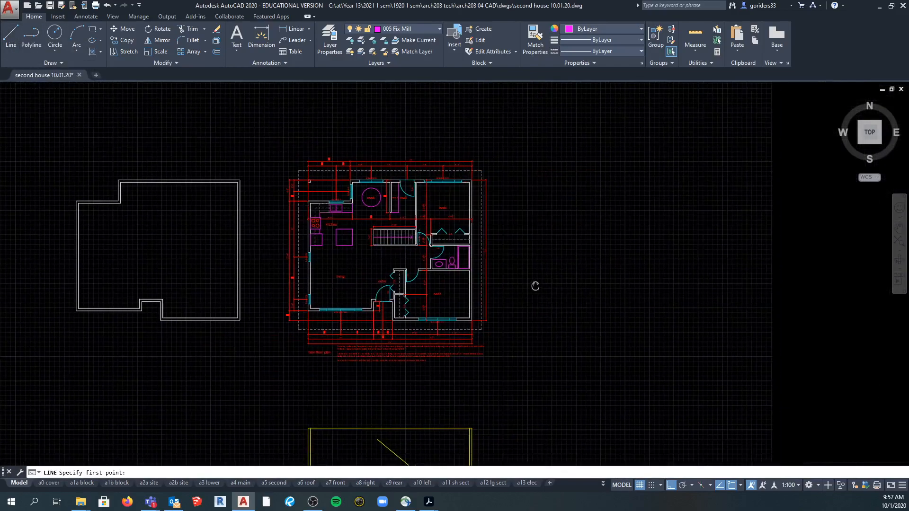
left_click(627, 303)
left_click(694, 303)
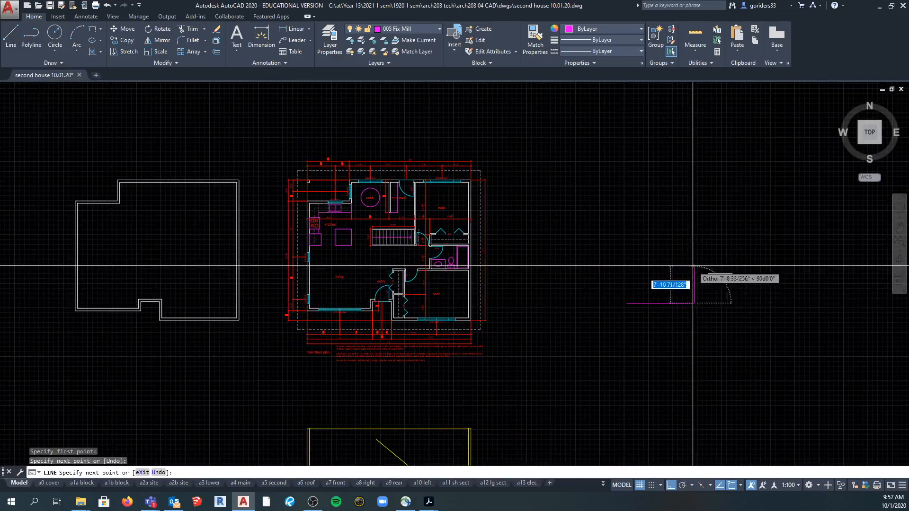
left_click(695, 262)
left_click(732, 262)
left_click(732, 223)
left_click(637, 222)
left_click(626, 303)
key("Escape")
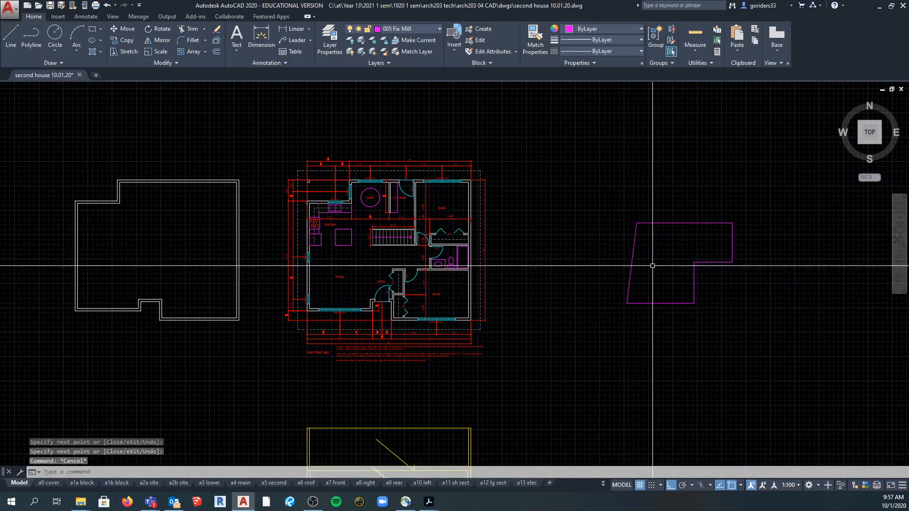
- Try offsetting the outline's slanted, upper and right-hand lines 6 inches inward one by one, and undo the offsets
type("o")
key("Return")
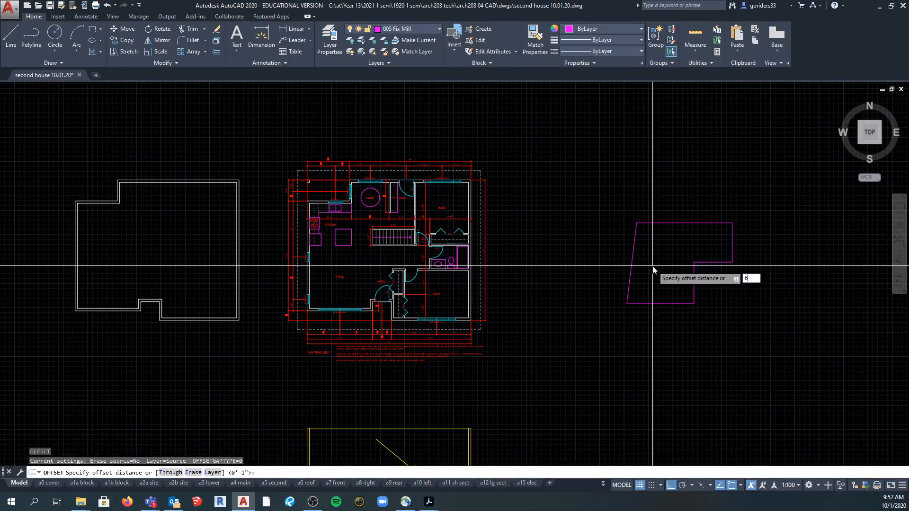
type("6")
key("Return")
scroll(654, 269, "up", 4)
left_click(583, 233)
left_click(597, 235)
left_click(670, 153)
left_click(678, 164)
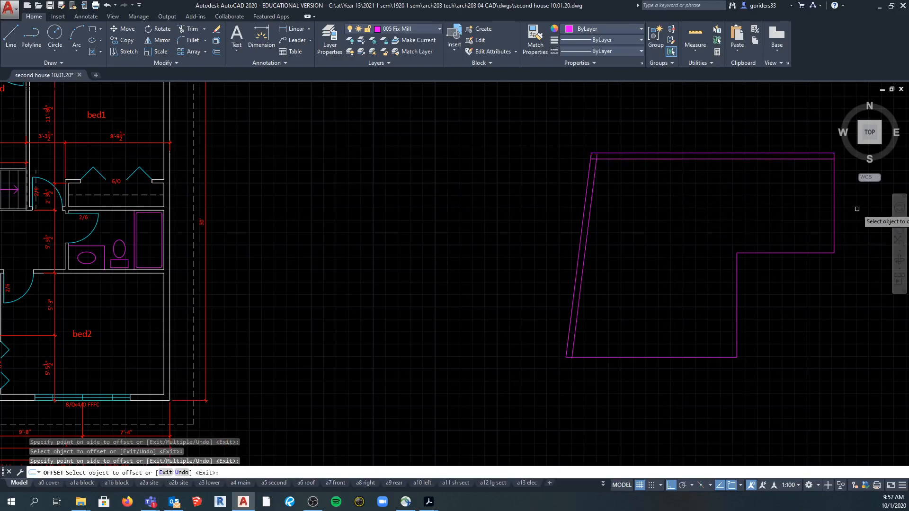
left_click(836, 192)
left_click(720, 196)
key("Escape")
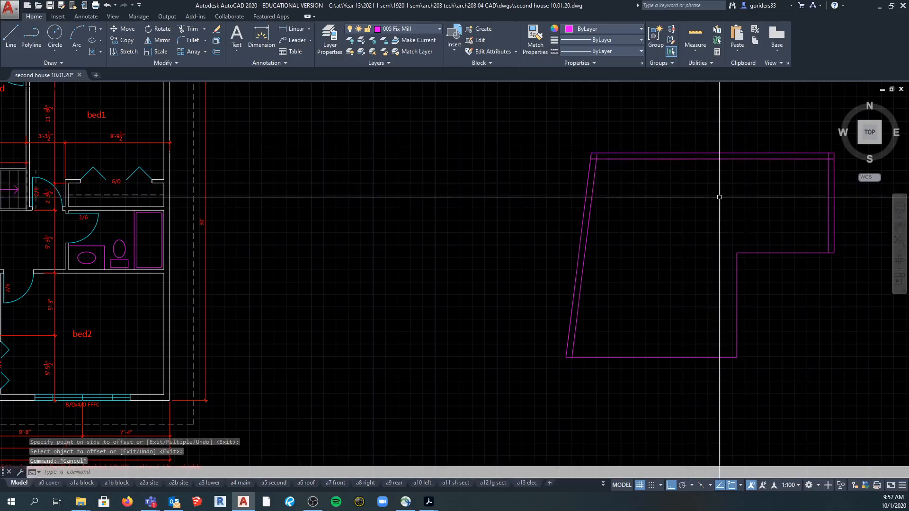
key("ctrl+z")
scroll(734, 212, "down", 3)
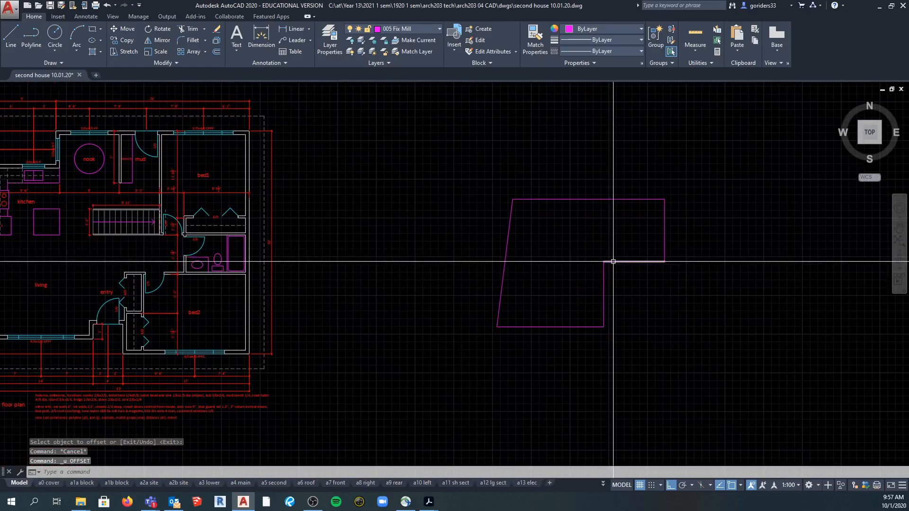
- Join the six lines of the outline into a single polyline and check it by selecting it
type("j")
key("Return")
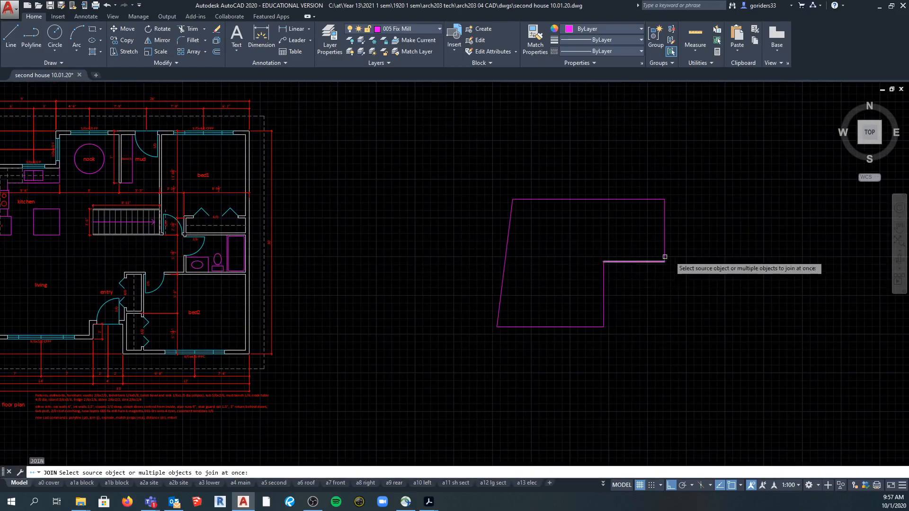
left_click(680, 193)
left_click(482, 340)
key("Return")
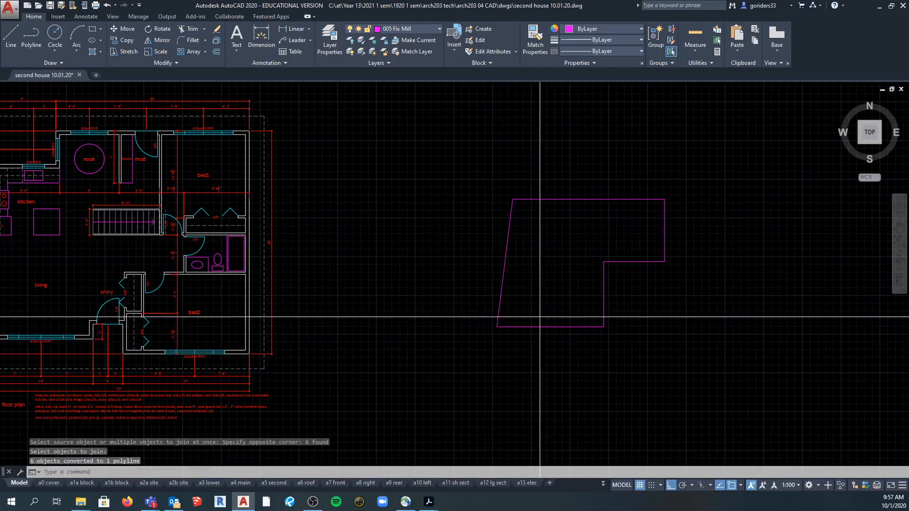
left_click(539, 316)
left_click(536, 369)
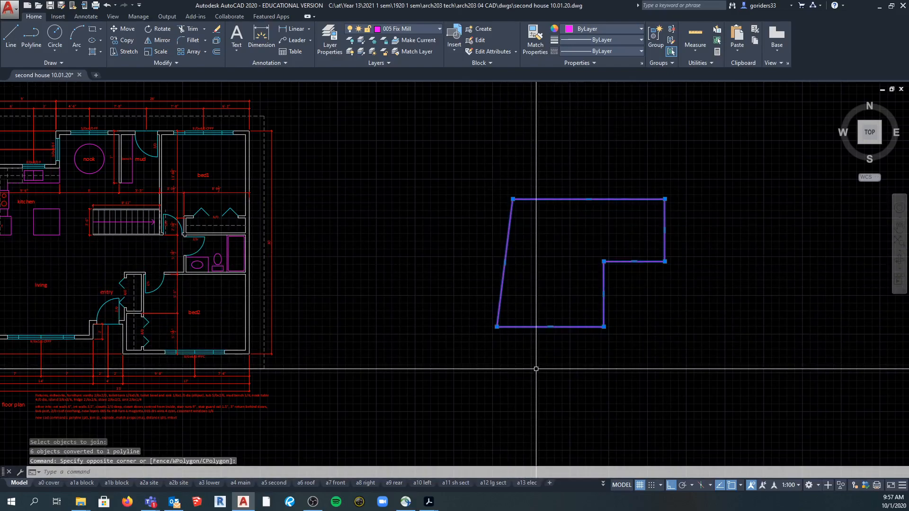
key("Escape")
- Offset the joined outline 6 inches inward to form a double-line wall, and check the selection of both outlines
type("o")
key("Return")
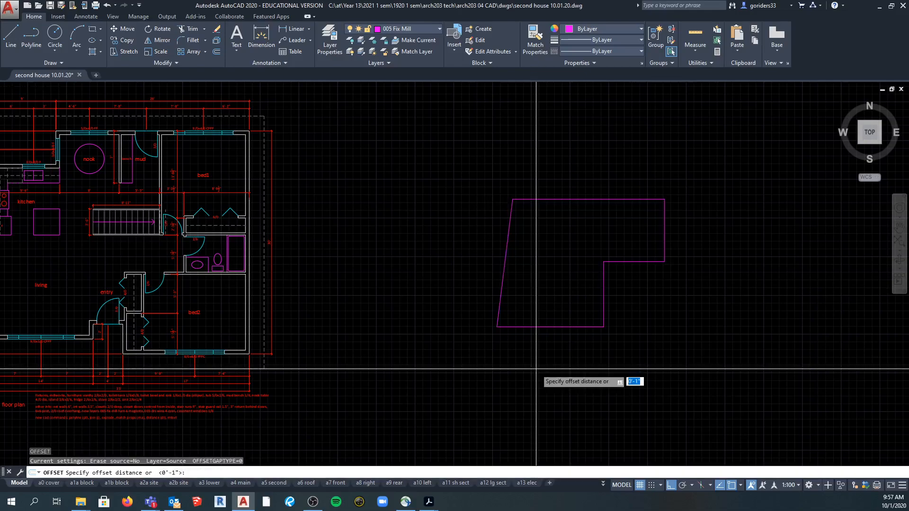
type("6")
key("Return")
left_click(578, 327)
left_click(581, 298)
scroll(614, 297, "up", 3)
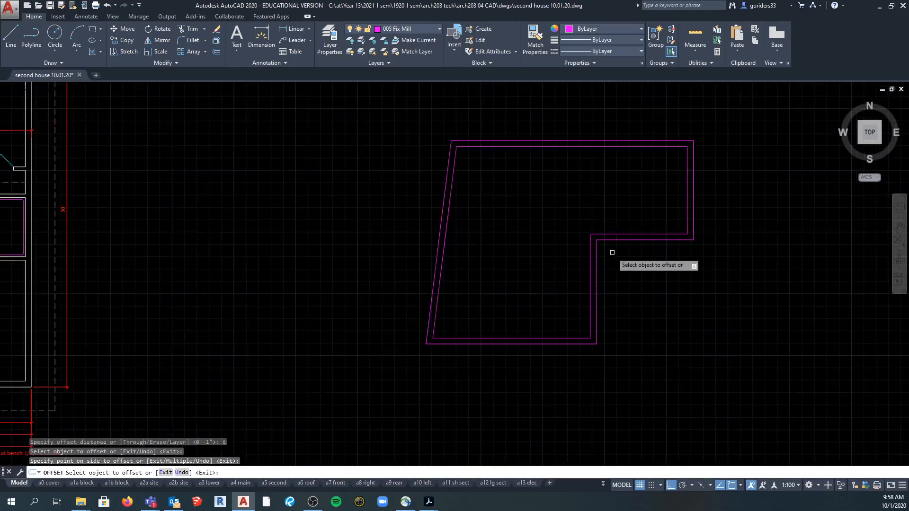
key("Escape")
left_click(642, 226)
left_click(633, 251)
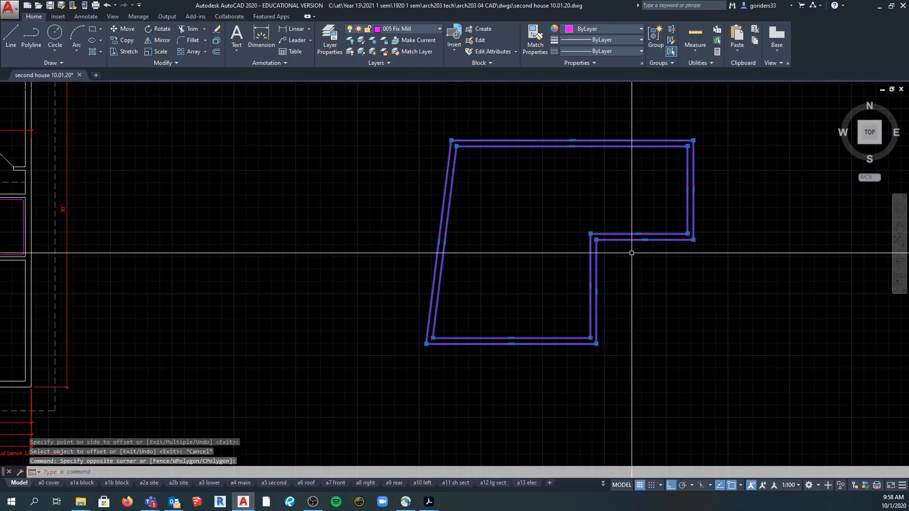
key("Escape")
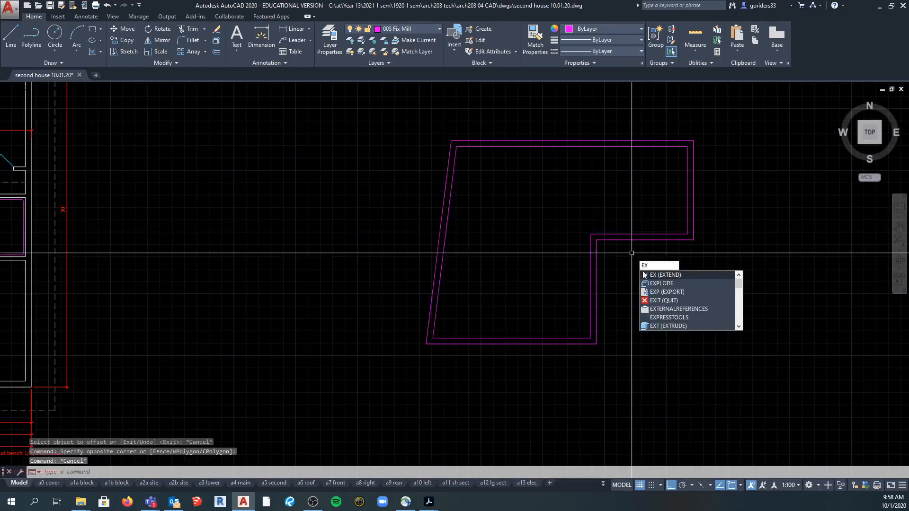
- Explode the inner and outer outlines of the six-sided shape into separate lines
key("Escape")
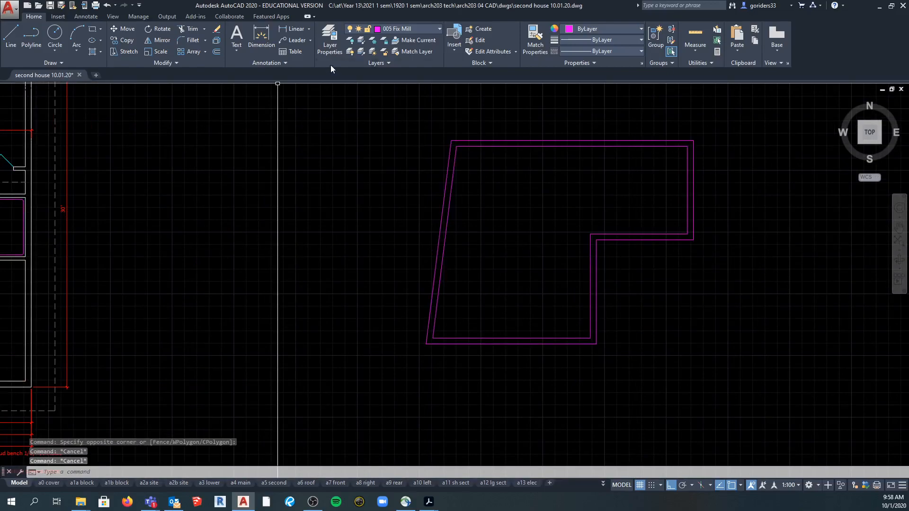
left_click(217, 42)
left_click(615, 212)
left_click(583, 266)
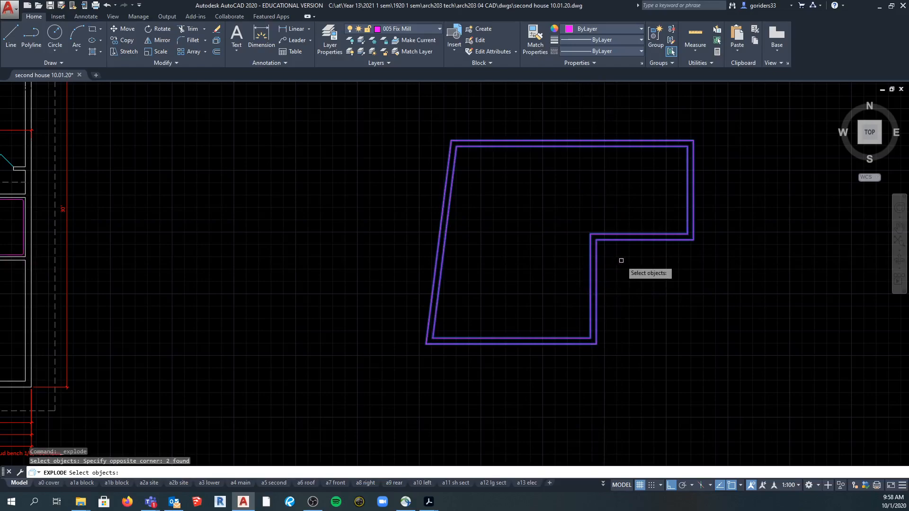
key("Return")
- Examine whether the notch and lower wall segments of the exploded outlines can be selected separately
left_click(656, 231)
left_click(621, 269)
left_click(614, 277)
left_click(564, 320)
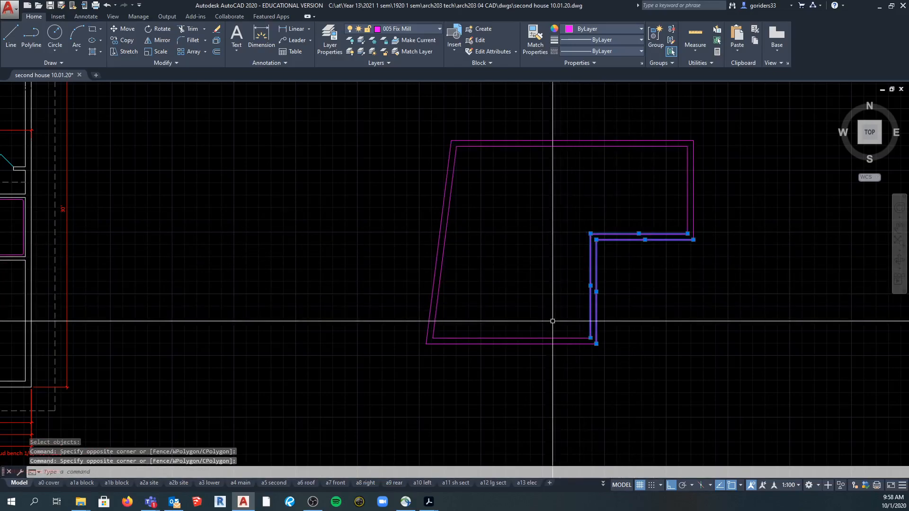
key("Escape")
left_click(548, 315)
left_click(528, 349)
key("Escape")
key("Escape")
- Draw a closed four-sided polyline with a slanted left side, to the right of the six-sided wall outline
scroll(521, 327, "down", 5)
middle_click_drag(525, 313, 534, 290)
scroll(544, 280, "down", 3)
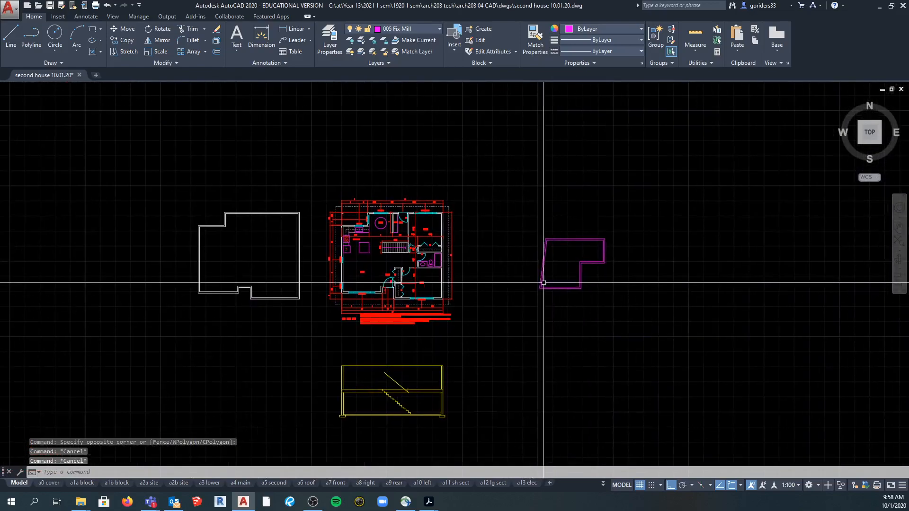
left_click(36, 43)
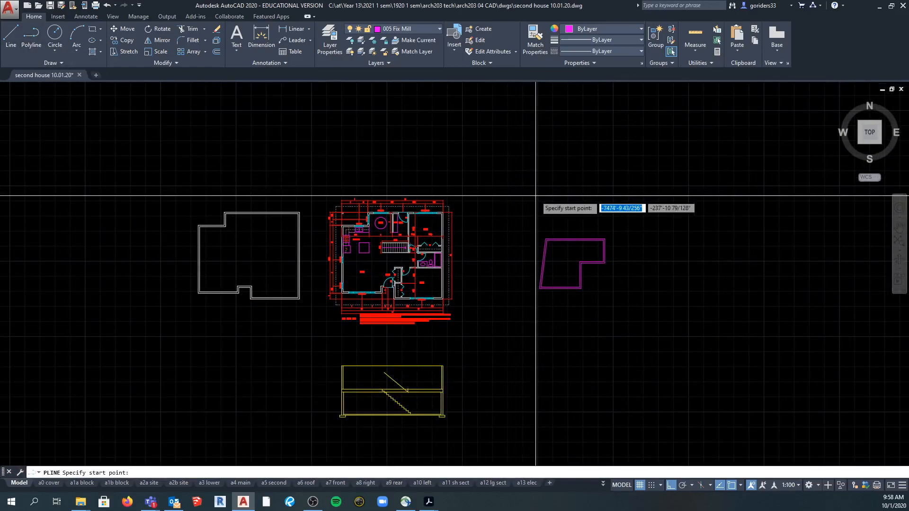
left_click(667, 313)
left_click(714, 314)
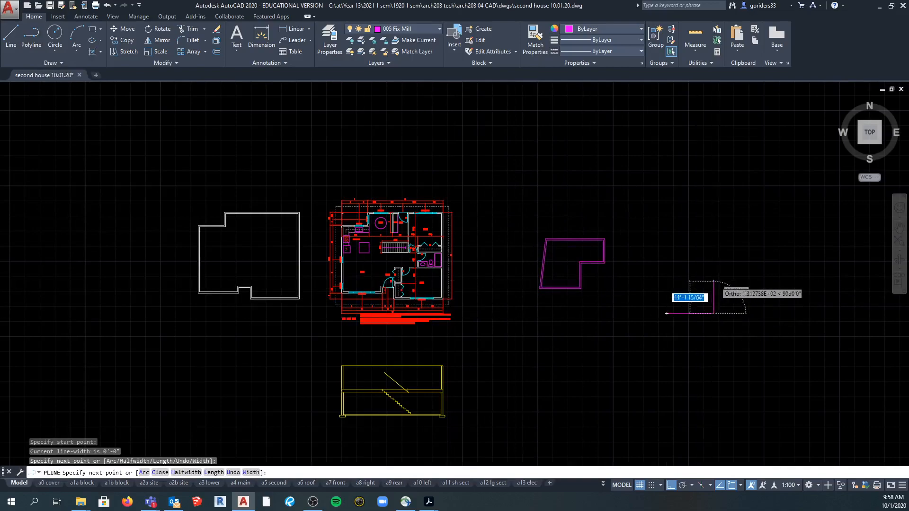
left_click(713, 281)
left_click(680, 281)
left_click(667, 314)
key("Return")
- Offset the four-sided polyline 6 inches inward
scroll(692, 300, "up", 4)
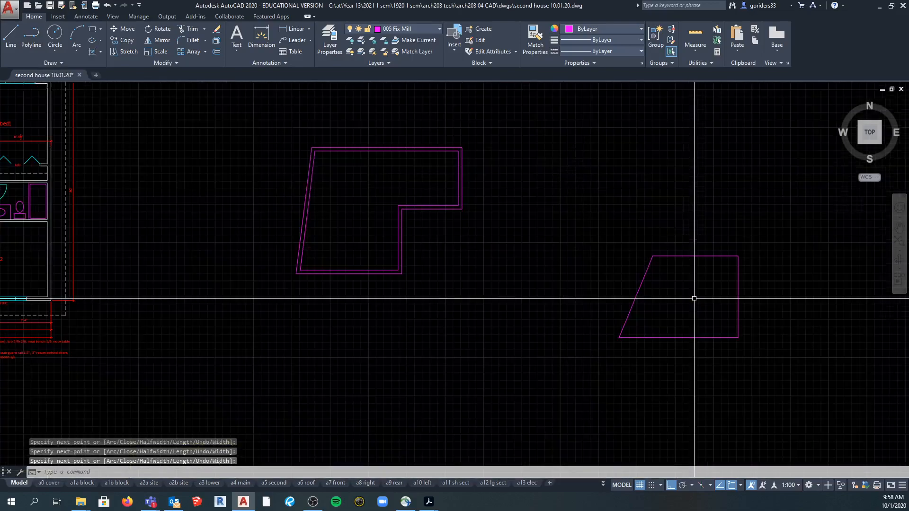
type("o")
key("Return")
type("6")
key("Return")
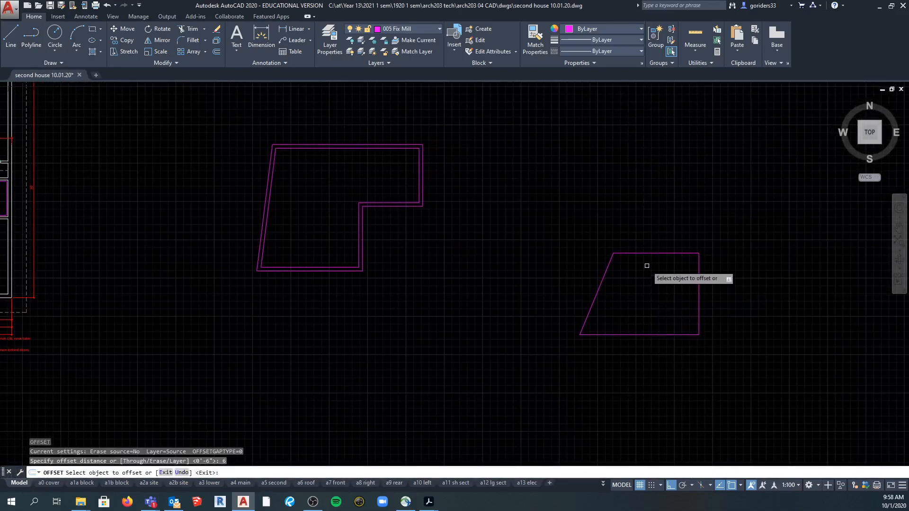
left_click(656, 254)
left_click(643, 288)
key("Escape")
- Examine the selection of the four-sided inner and outer outlines to check whether each is one object
left_click(636, 280)
left_click(596, 285)
key("Escape")
left_click(664, 256)
left_click(668, 254)
key("Escape")
key("Escape")
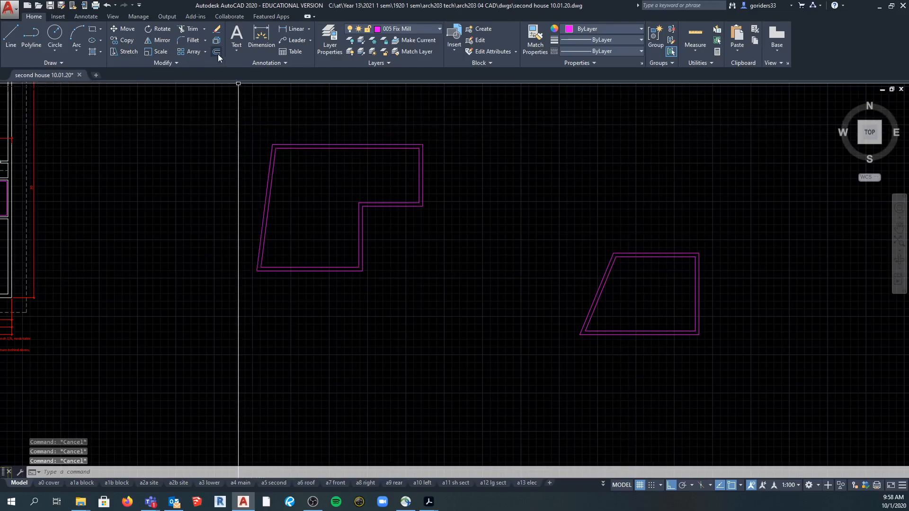
- Explode both four-sided outlines into separate lines and check the result by selecting some of them
left_click(217, 43)
left_click(660, 224)
left_click(640, 279)
key("Return")
left_click(663, 236)
left_click(642, 300)
key("Escape")
key("Escape")
- Draw a centre-based ellipse in the hallway below the stairs, with a 9-inch vertical half-axis and a 6-inch other half-axis
scroll(642, 301, "down", 8)
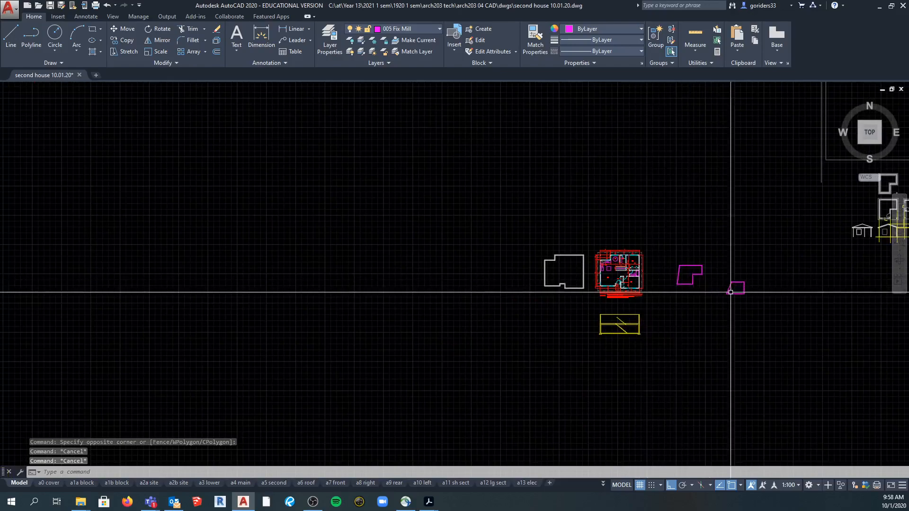
scroll(654, 294, "up", 12)
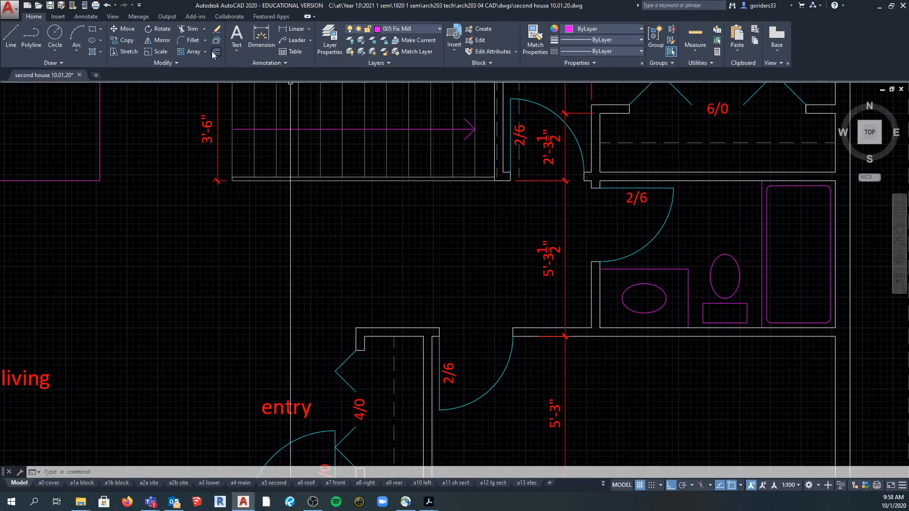
left_click(94, 41)
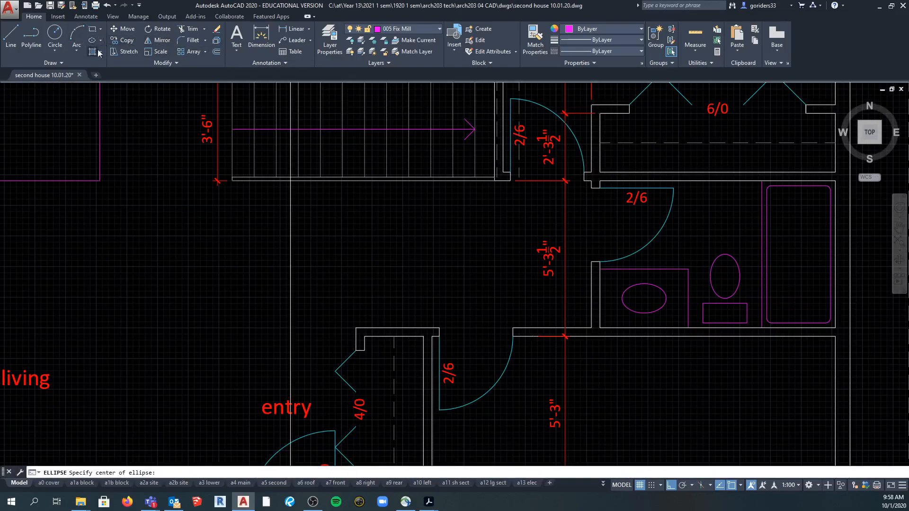
left_click(410, 267)
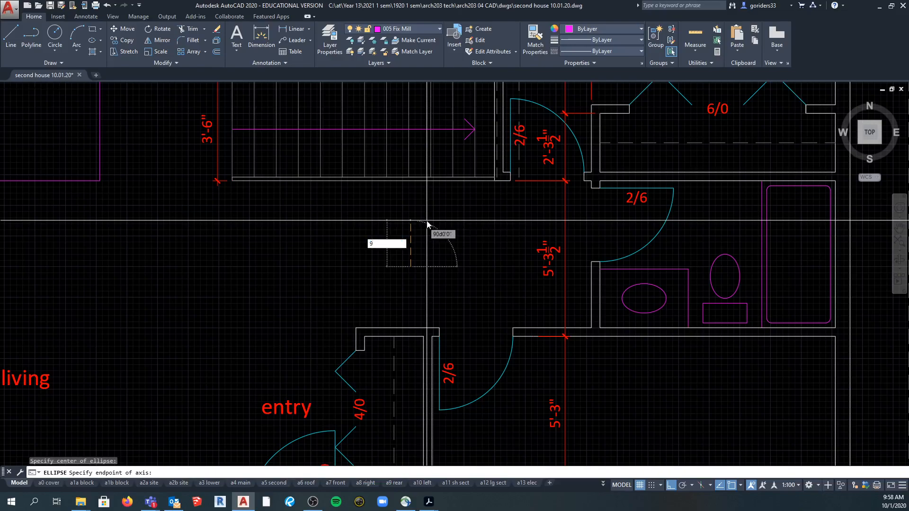
key("Return")
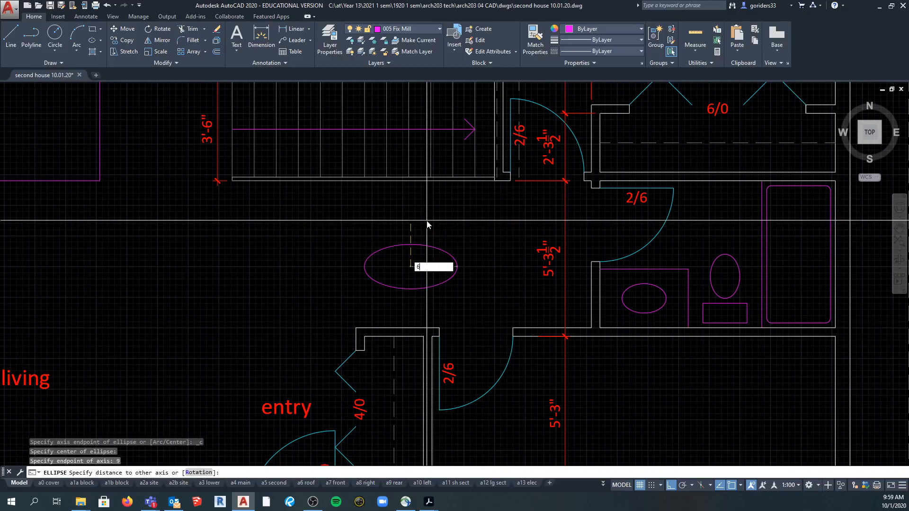
type("6")
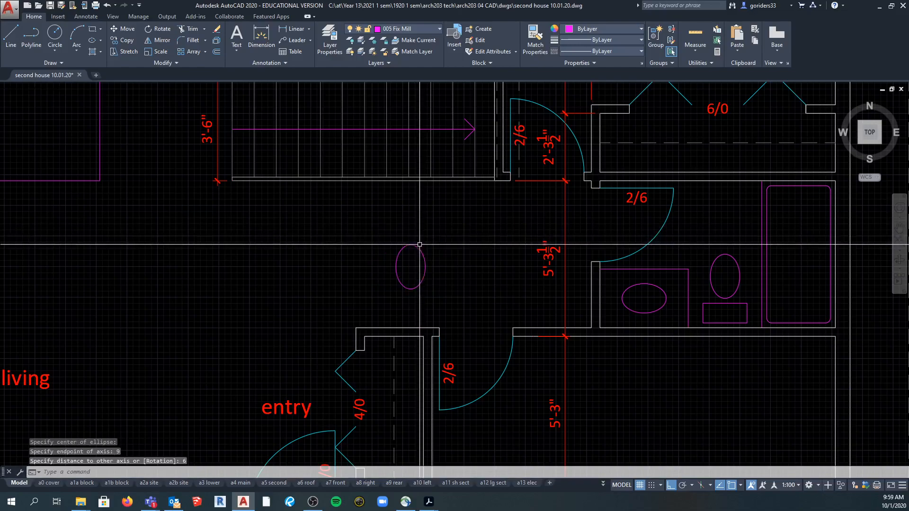
key("Return")
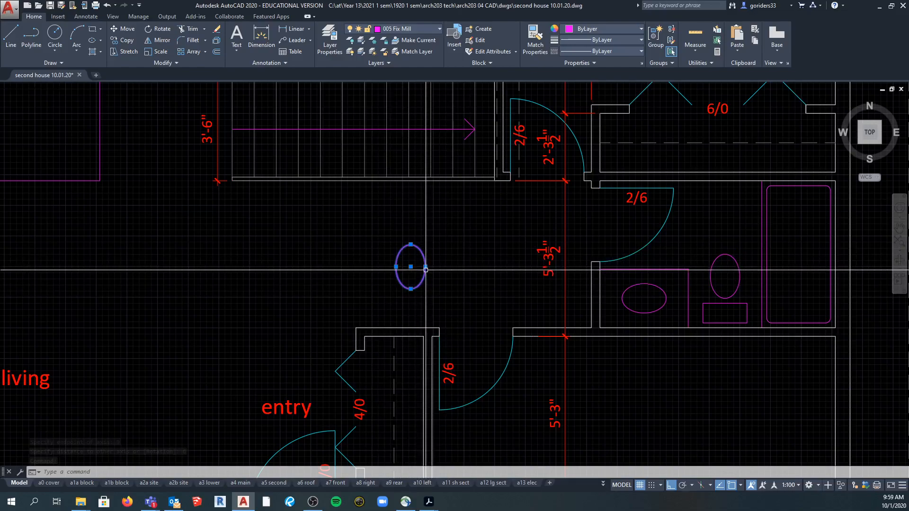
key("Escape")
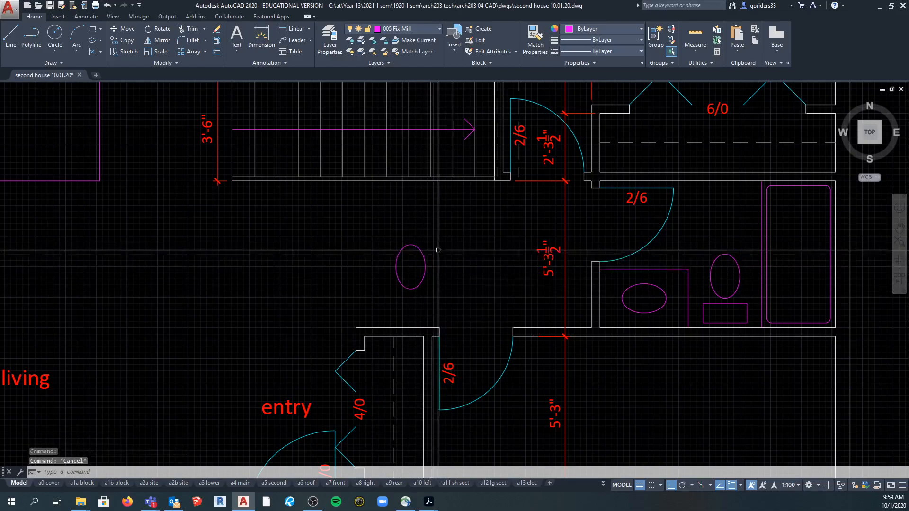
- Try stretching the ellipse horizontally from its right-hand quadrant grip, and cancel the stretch
left_click(437, 249)
left_click(417, 276)
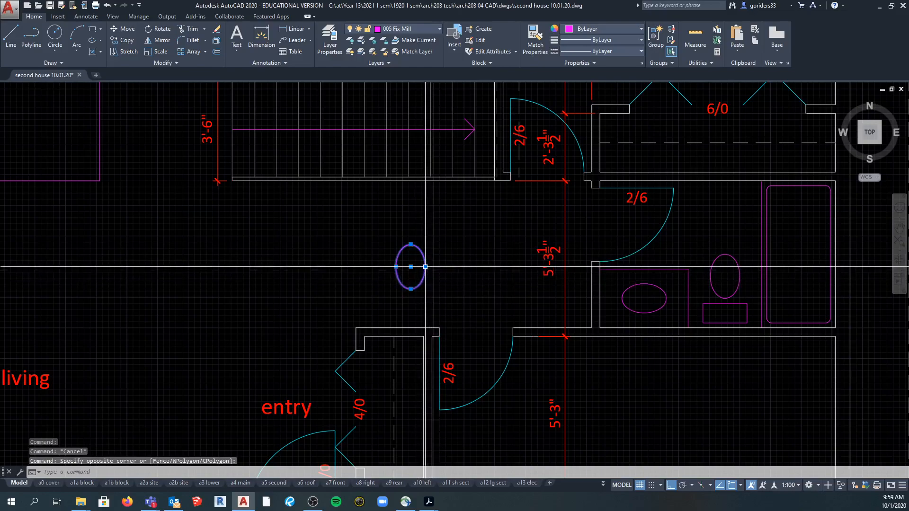
left_click(425, 267)
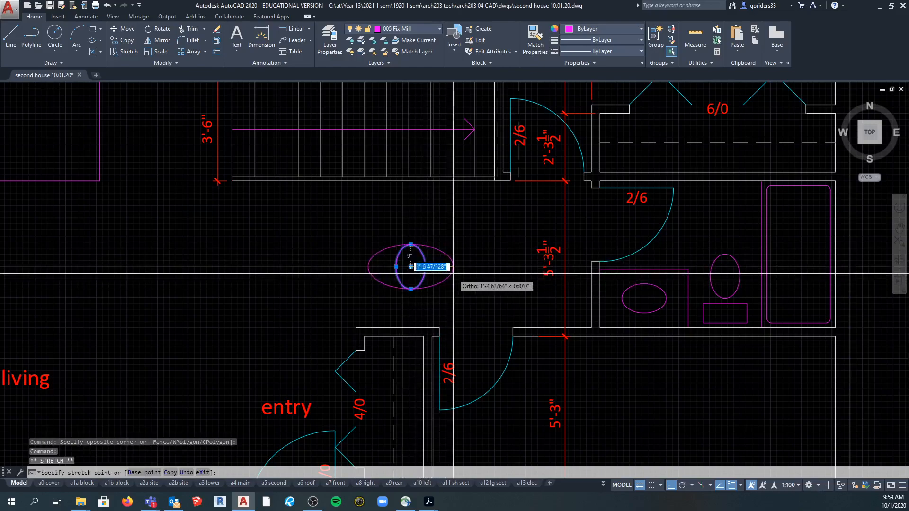
key("Escape")
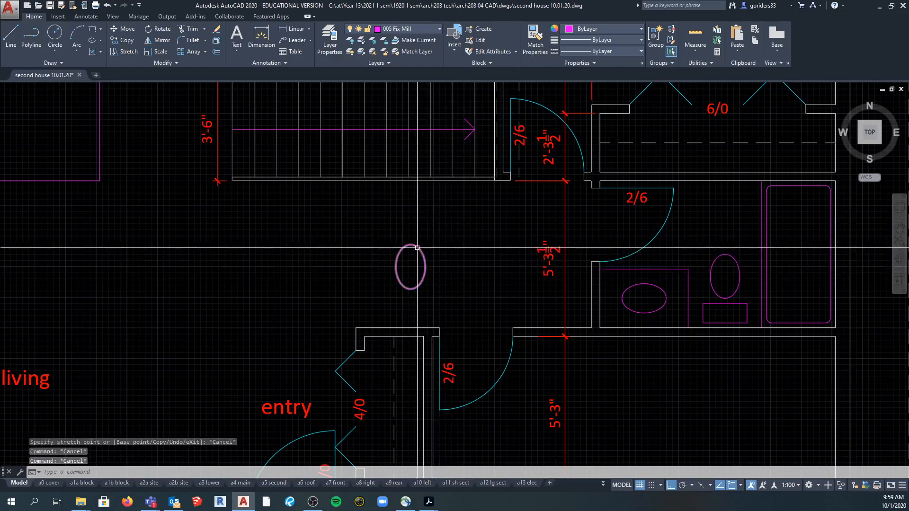
- Move the hallway ellipse a short distance to the right by its center grip, and deselect it
left_click(411, 266)
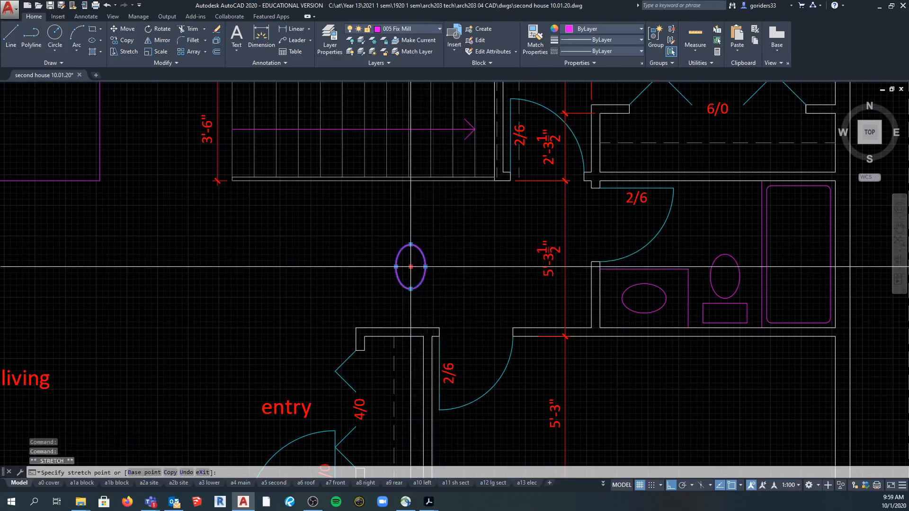
left_click(465, 267)
left_click(429, 270)
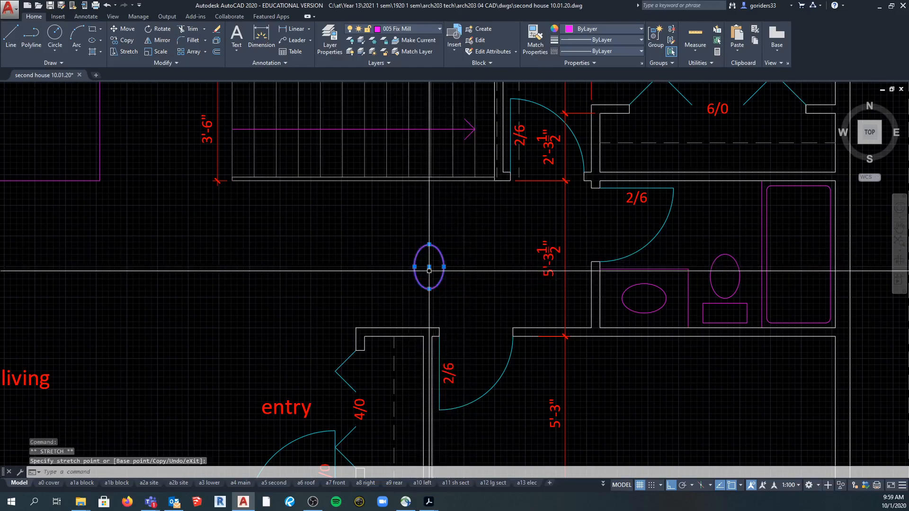
key("Escape")
key("Escape")
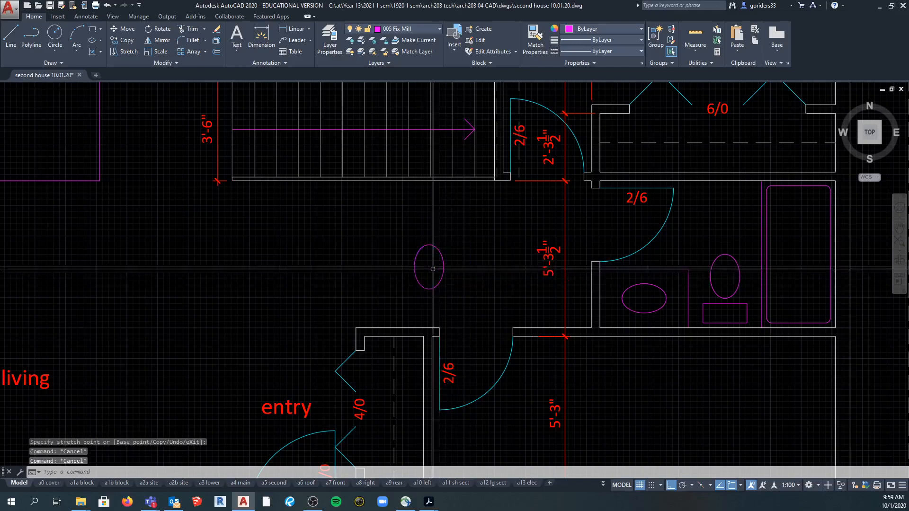
key("Escape")
key("Escape")
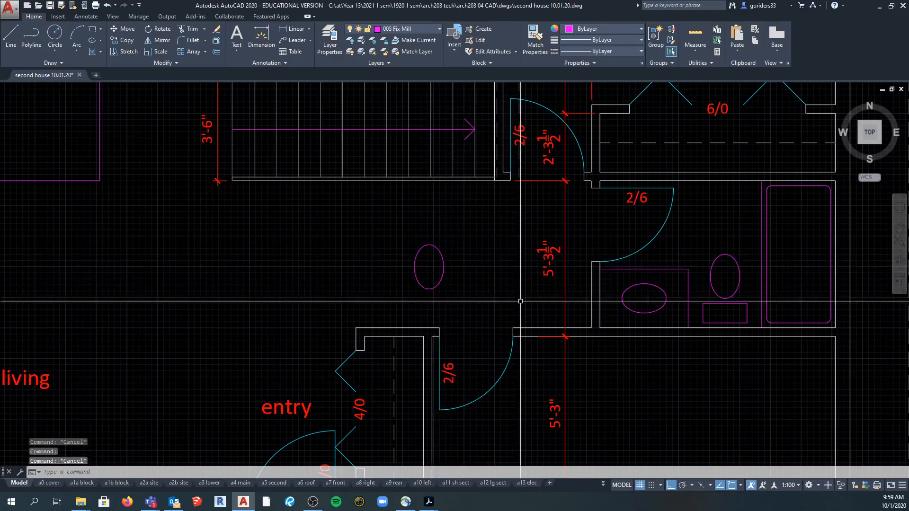
- Try moving the short hallway wall line beside the bed2 door by its midpoint grip, and undo the move
left_click(527, 326)
left_click(553, 326)
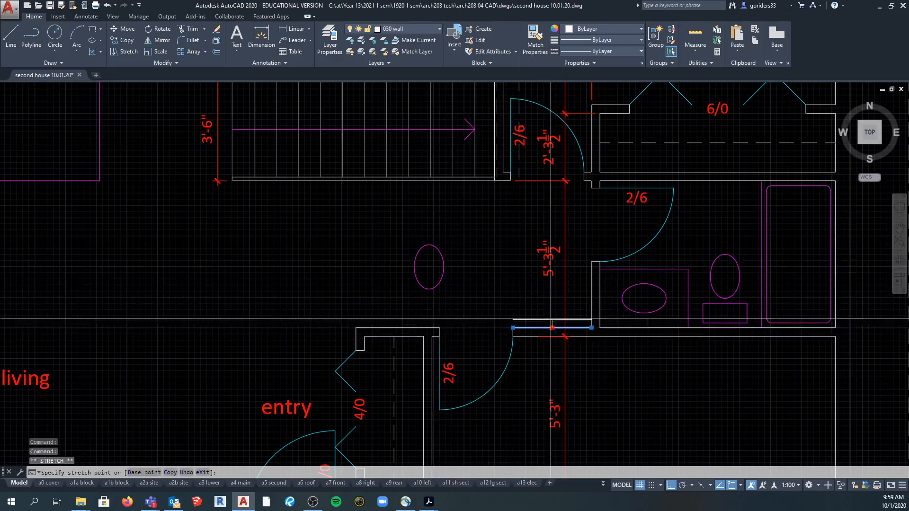
left_click(522, 377)
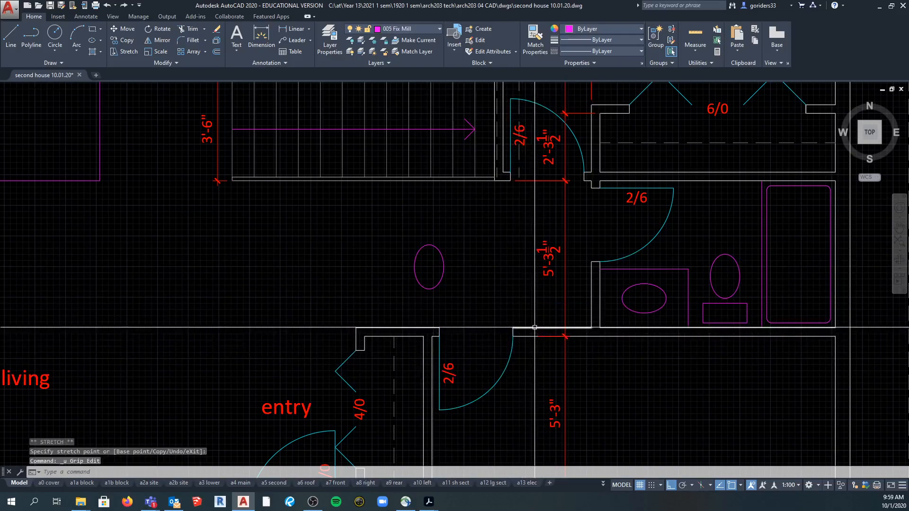
key("ctrl+z")
- Try stretching the left endpoint of the same wall line, including across the bed2 door opening, and undo each stretch
left_click(513, 327)
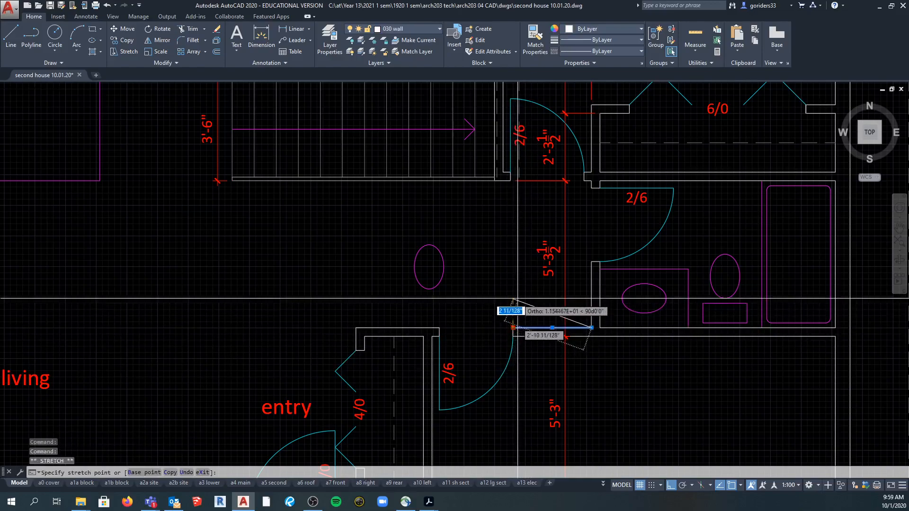
key("ctrl+z")
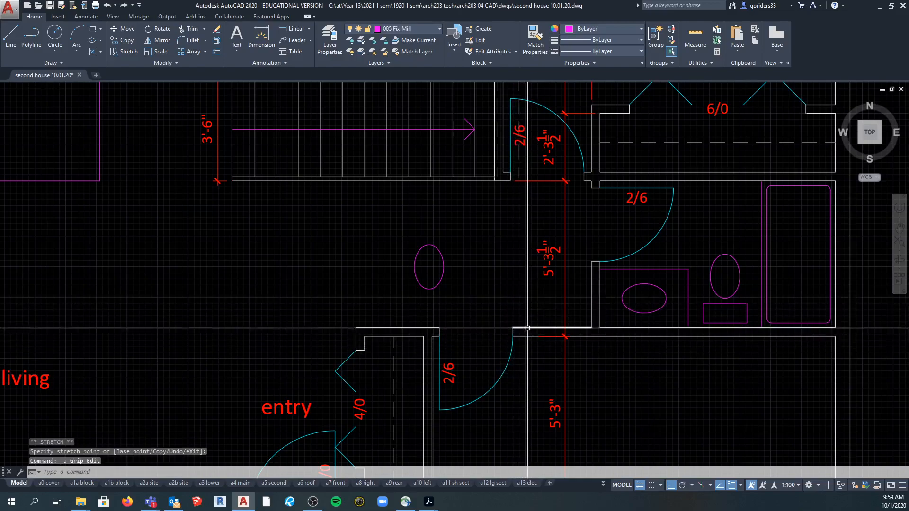
left_click(527, 328)
left_click(513, 327)
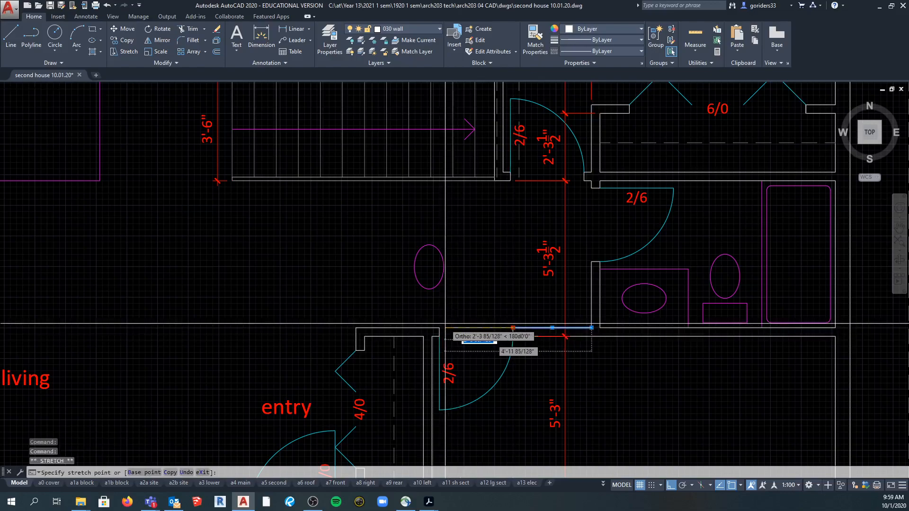
key("Escape")
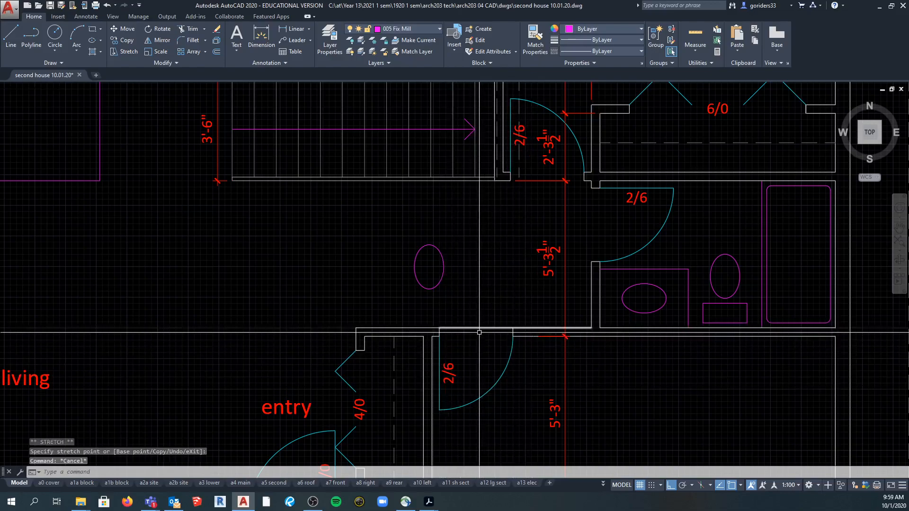
key("ctrl+z")
left_click(461, 266)
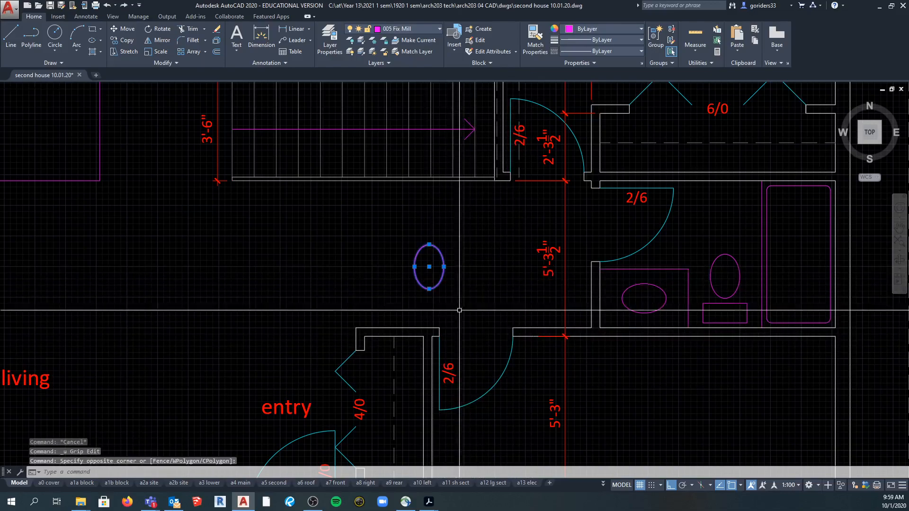
key("Escape")
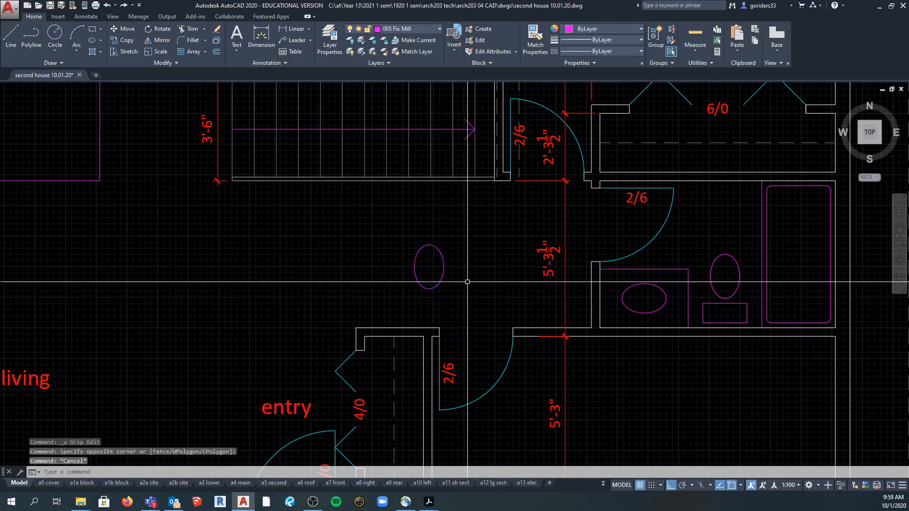
- Fillet the upper-left corner of the bathtub's inner outline with radius 0 to square its two edges
middle_click_drag(761, 275, 634, 257)
left_click(190, 40)
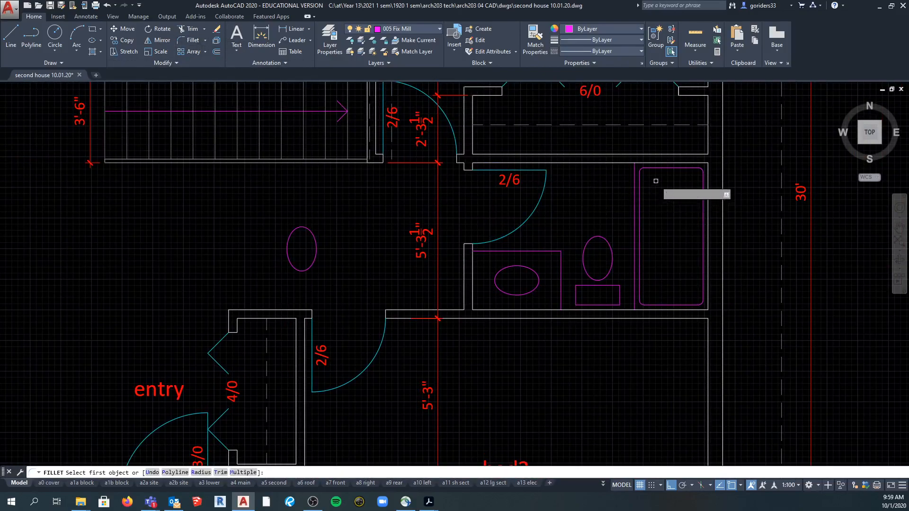
scroll(658, 168, "up", 2)
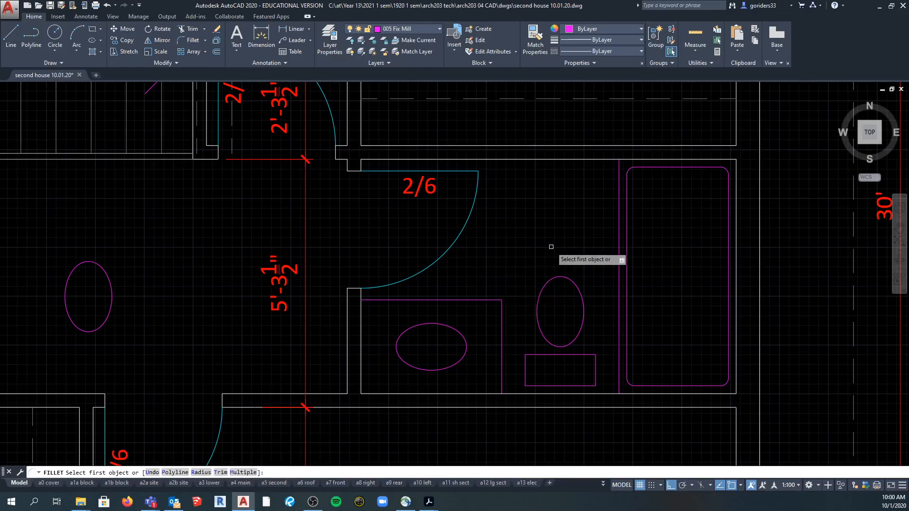
key("Return")
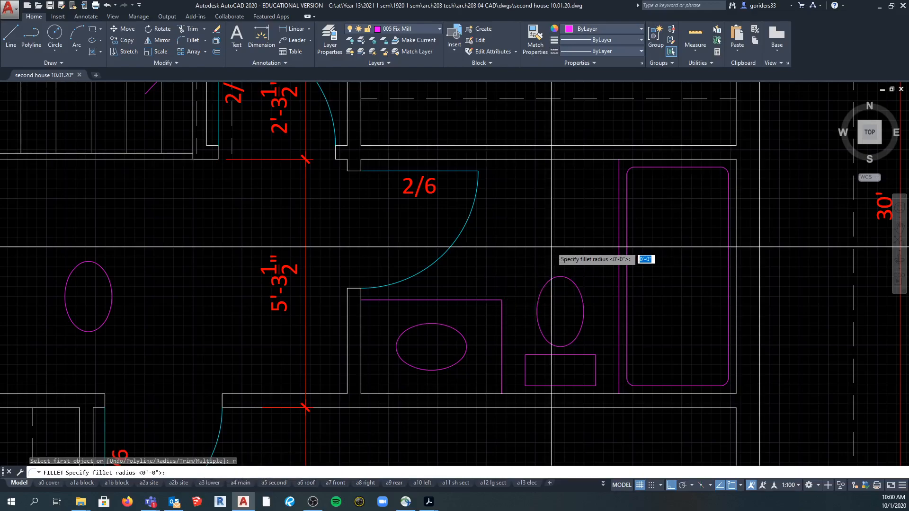
key("Return")
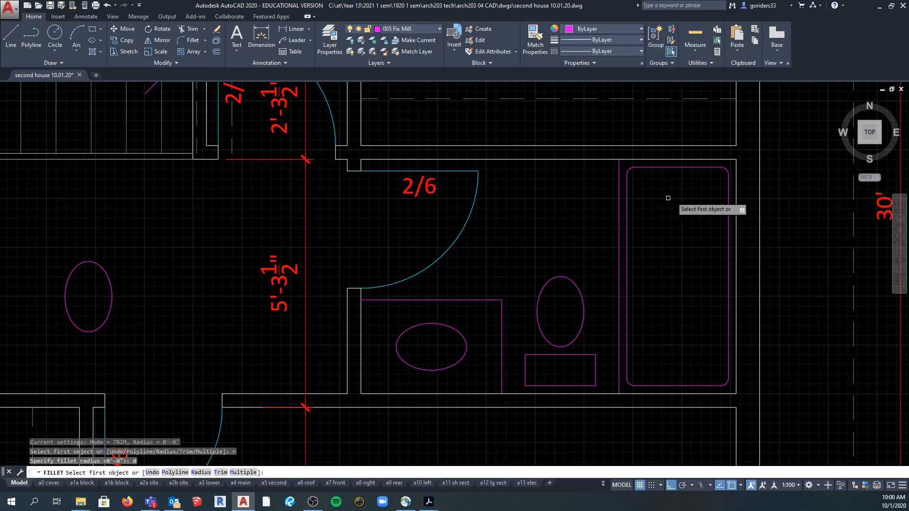
left_click(654, 165)
left_click(632, 192)
left_click(630, 188)
key("Return")
scroll(631, 187, "up", 5)
key("Escape")
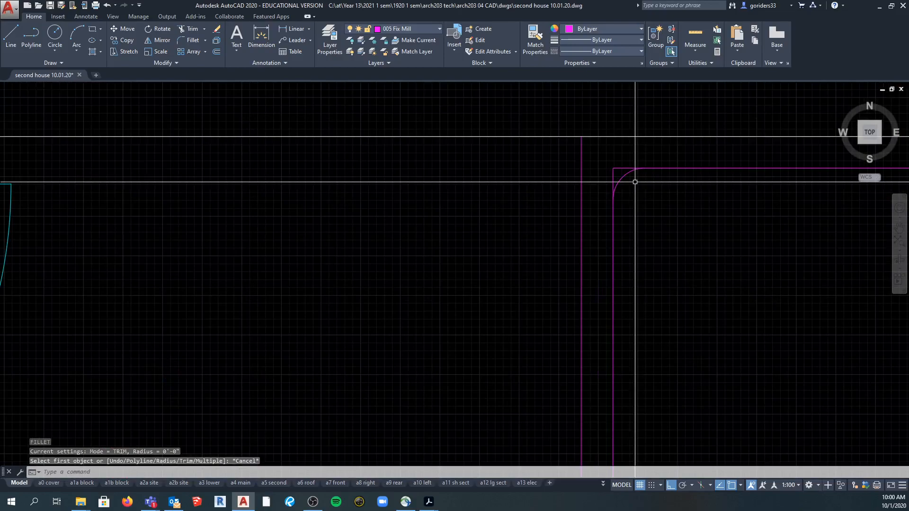
- Delete the leftover rounded arc at the bathtub's squared upper-left corner
left_click(621, 178)
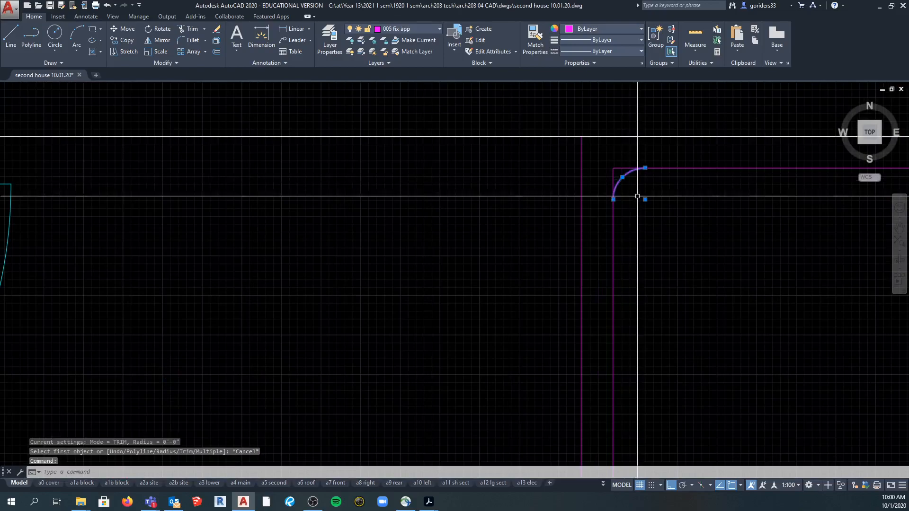
key("Delete")
scroll(638, 198, "down", 5)
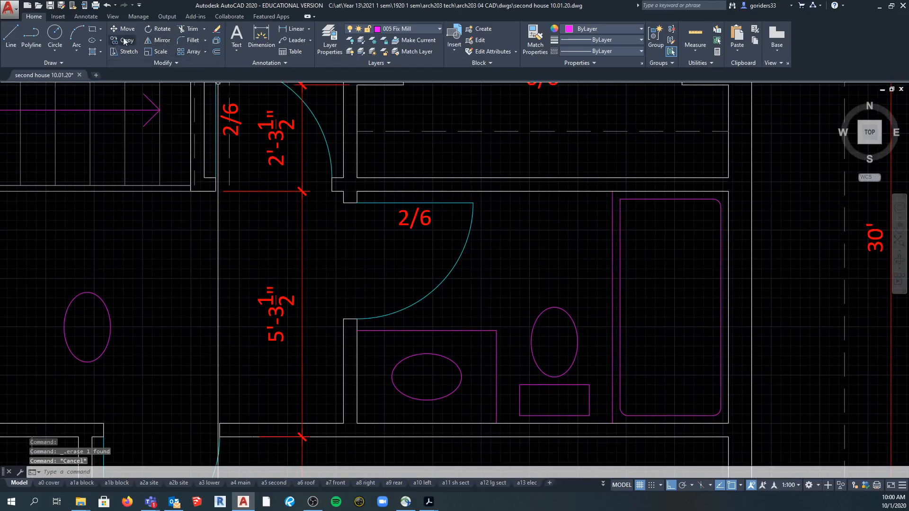
- Round the bathtub's upper-left inner corner with a 2-inch radius fillet
left_click(183, 41)
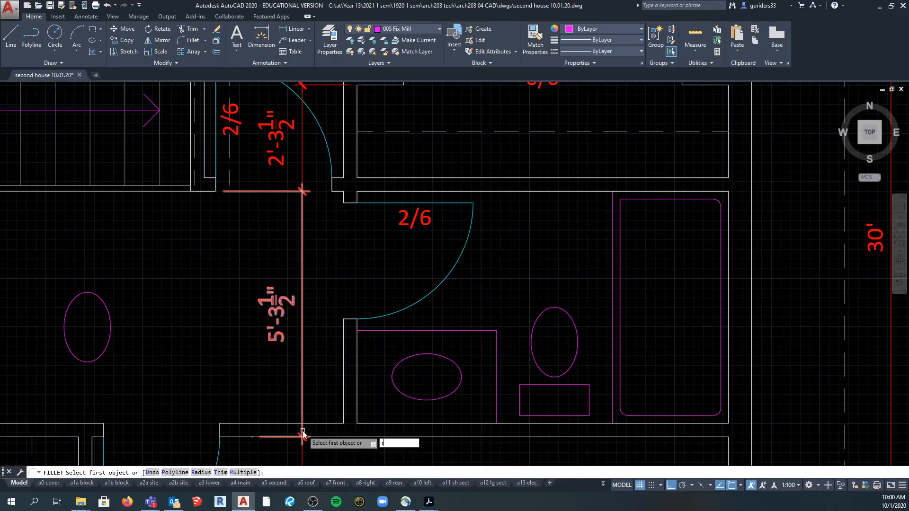
key("Return")
type("2")
key("Return")
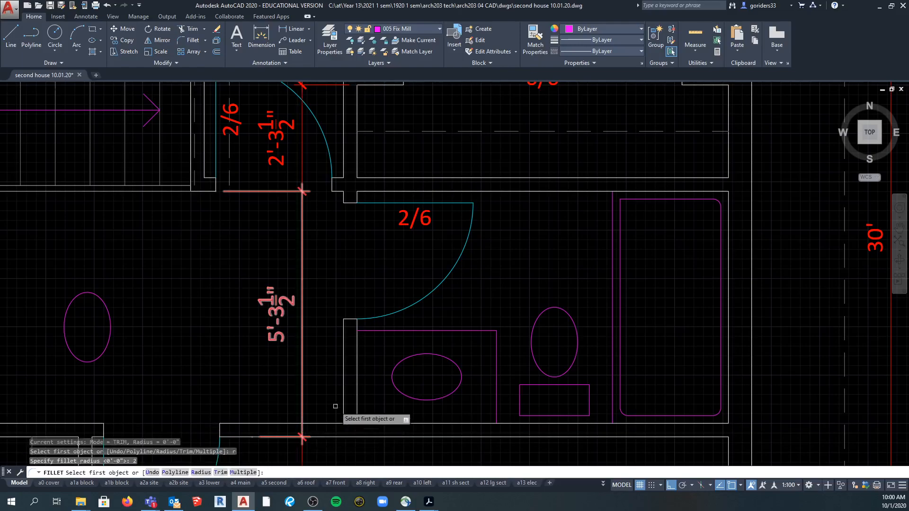
left_click(652, 199)
left_click(620, 235)
key("Return")
scroll(627, 206, "up", 5)
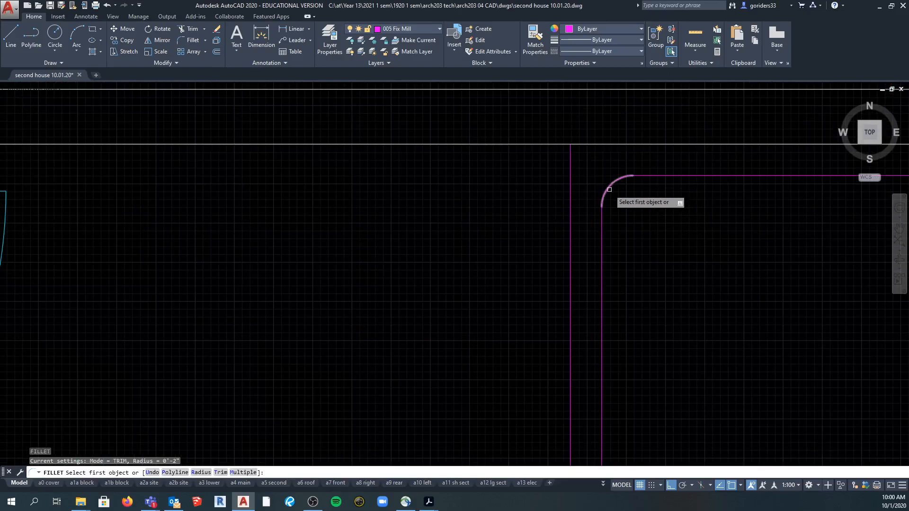
key("Escape")
key("Escape")
scroll(672, 244, "down", 5)
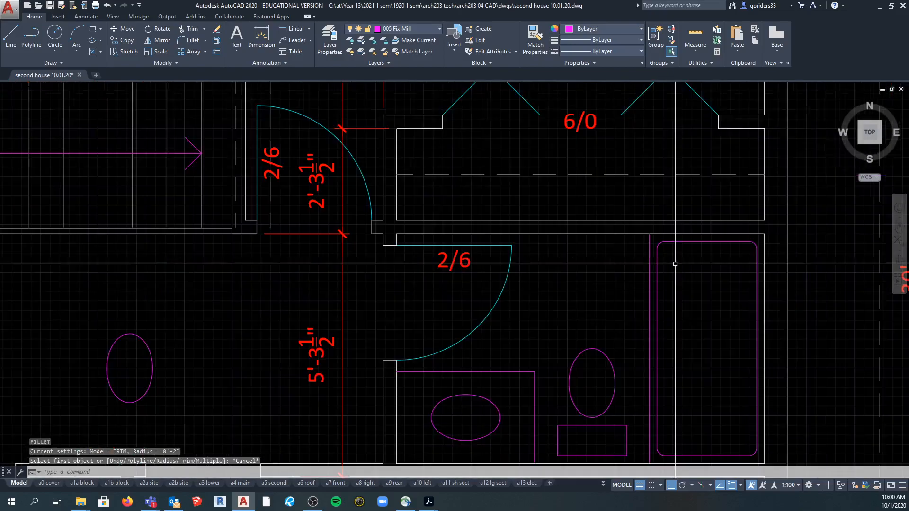
- Try a 4-inch radius fillet on the bathtub's upper-left inner corner
key("Return")
type("r")
key("Return")
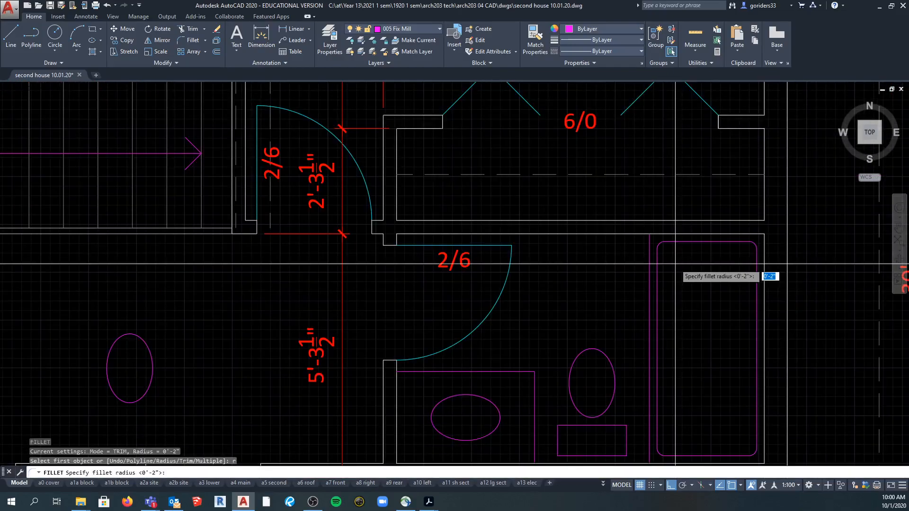
type("4")
key("Return")
left_click(688, 242)
left_click(657, 288)
key("Return")
scroll(664, 251, "up", 6)
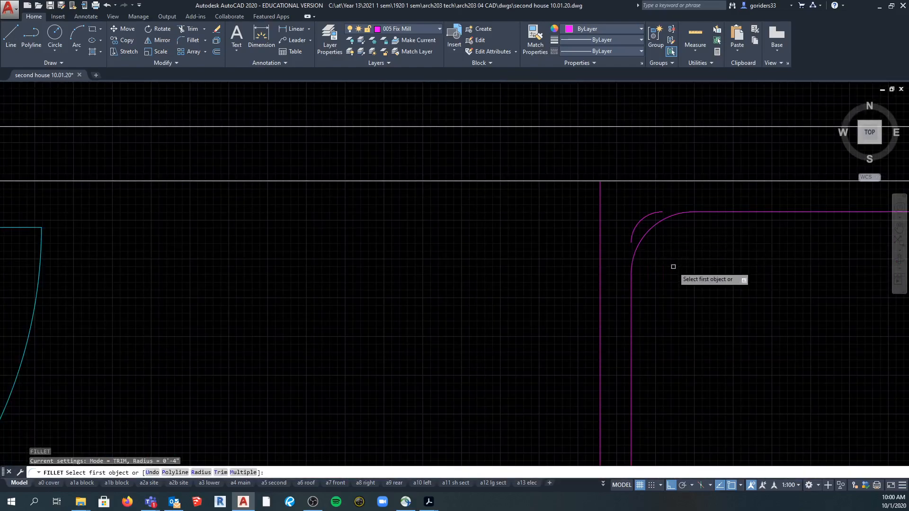
- Undo the 4-inch fillet on the bathtub corner
key("ctrl+z")
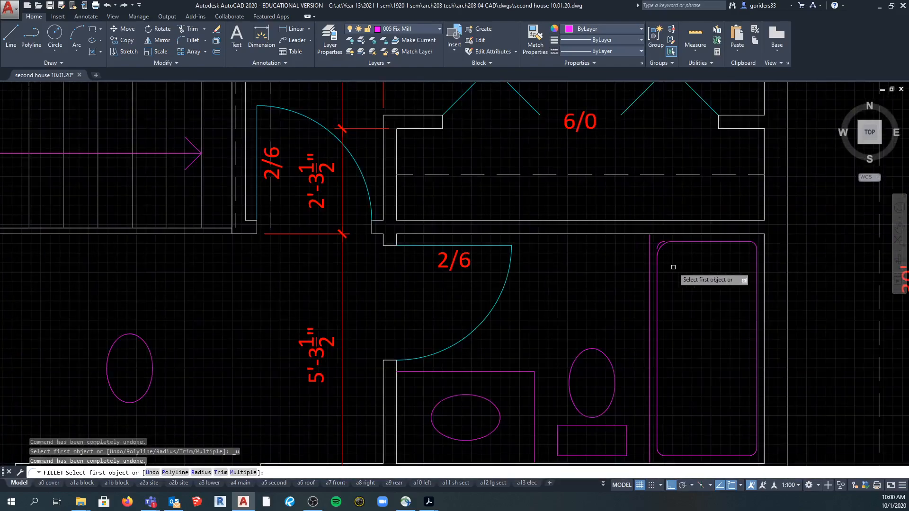
key("Escape")
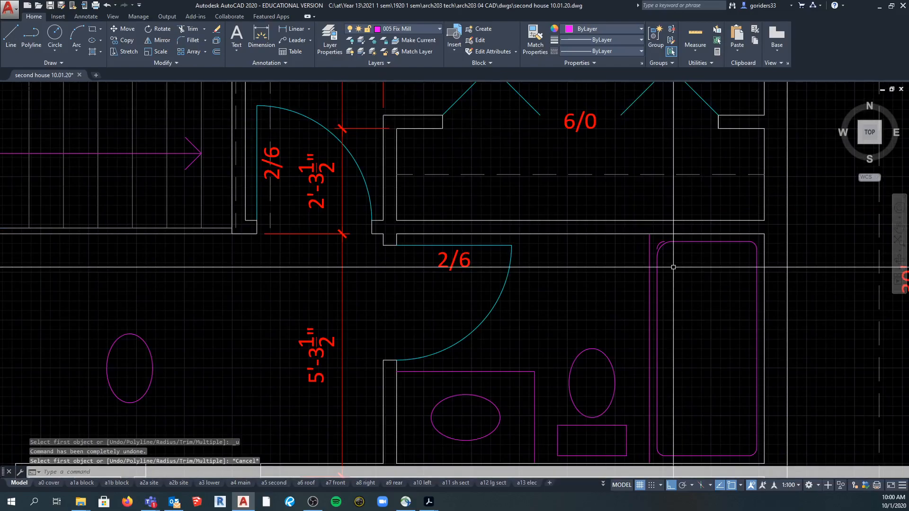
key("ctrl+z")
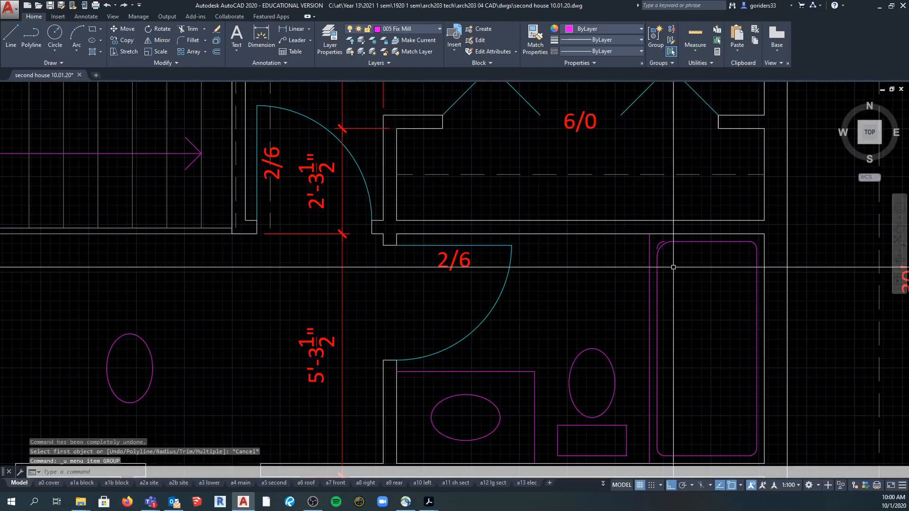
key("ctrl+z")
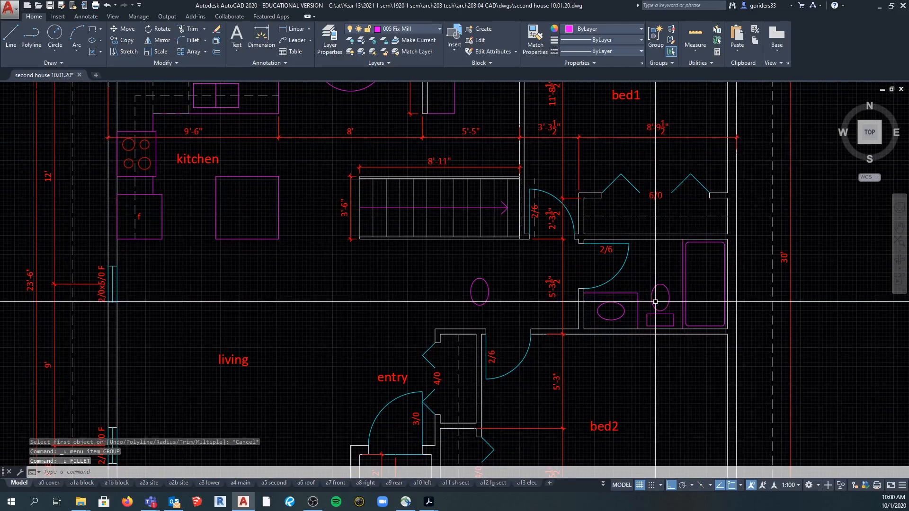
key("Escape")
- Erase the ellipse in the hallway below the stairs
type("e")
key("Return")
left_click(502, 289)
left_click(487, 300)
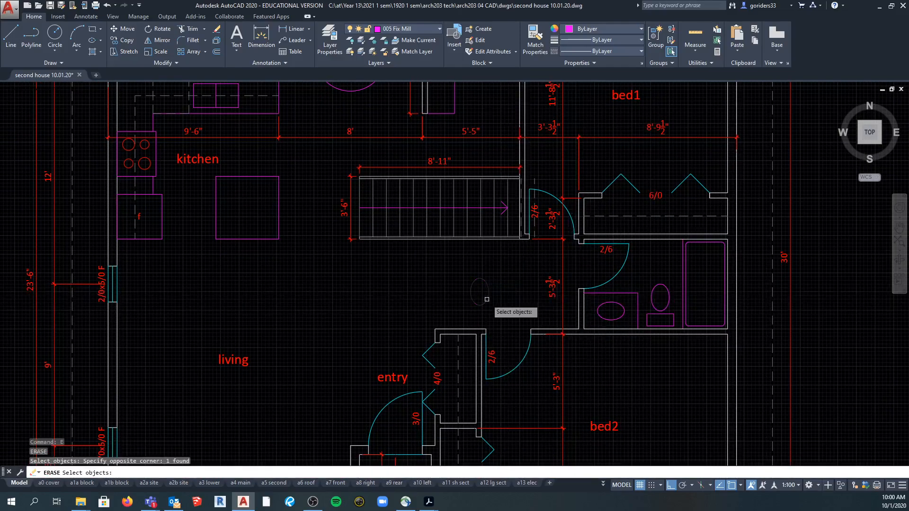
key("Return")
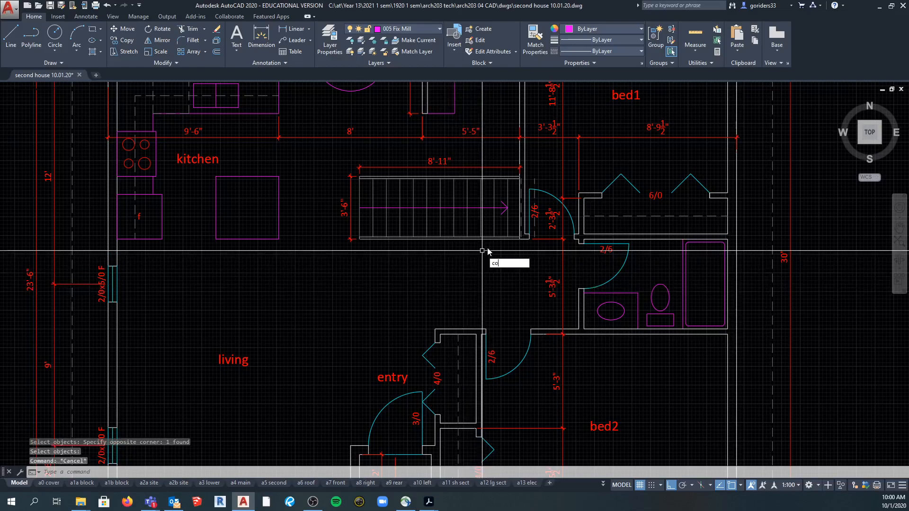
- Copy the leaf and swing arc of the door beside the stairs straight left, between the kitchen island and the stairs
key("Return")
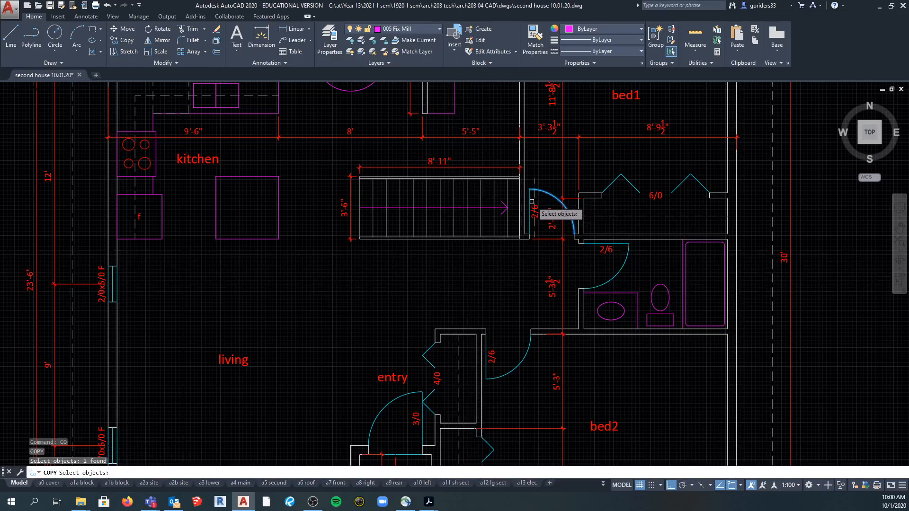
key("Return")
left_click(560, 194)
key("Escape")
- Move the copied door leaf and swing arc straight down into the open living area
type("m")
key("Return")
left_click(319, 179)
left_click(292, 206)
key("Return")
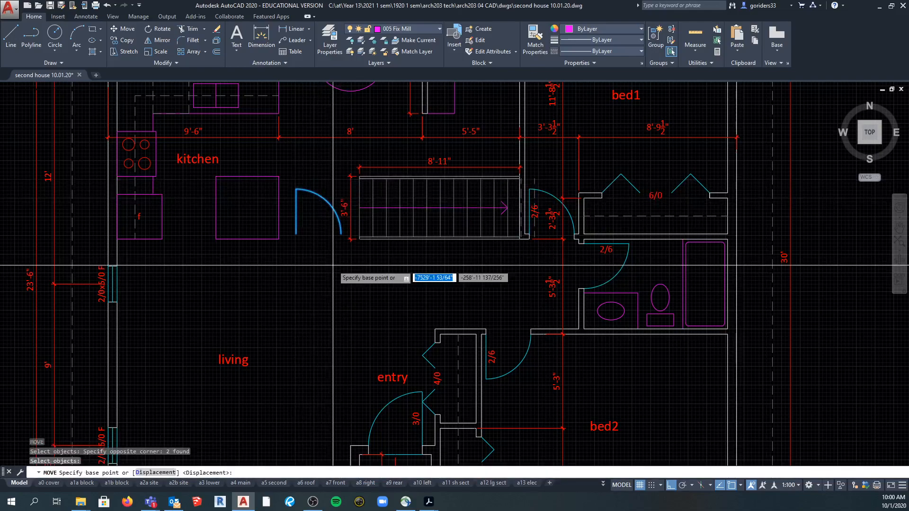
left_click(334, 264)
left_click(333, 361)
key("Escape")
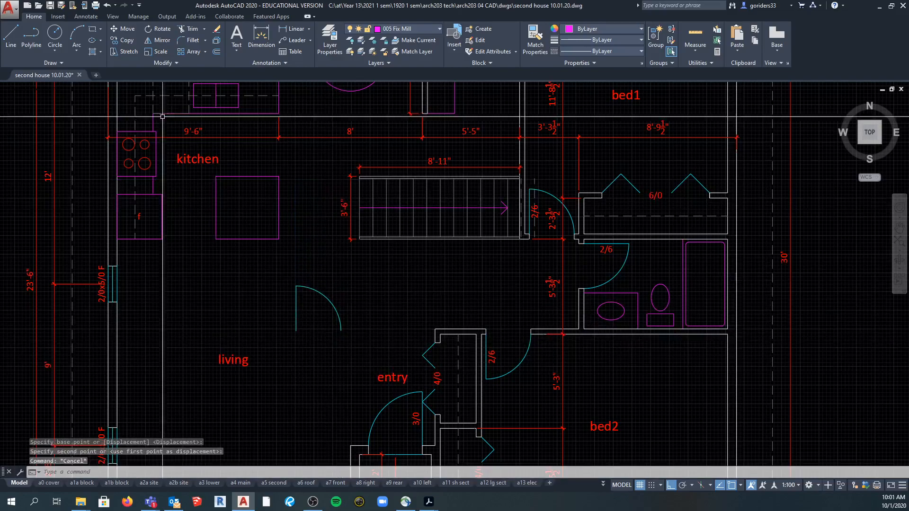
- Copy the loose door in the living area straight left to make a second door beside it
left_click(123, 43)
left_click(353, 280)
left_click(290, 322)
key("Return")
left_click(364, 265)
left_click(290, 272)
key("Escape")
- Try to mirror the second loose door in the living area across a vertical line through the lower end of its swing arc
middle_click_drag(311, 322, 423, 243)
left_click(408, 234)
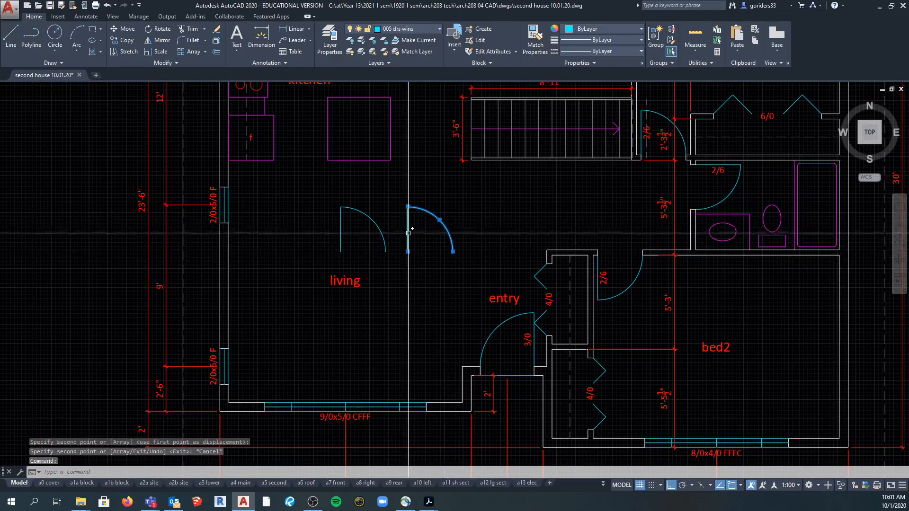
key("Escape")
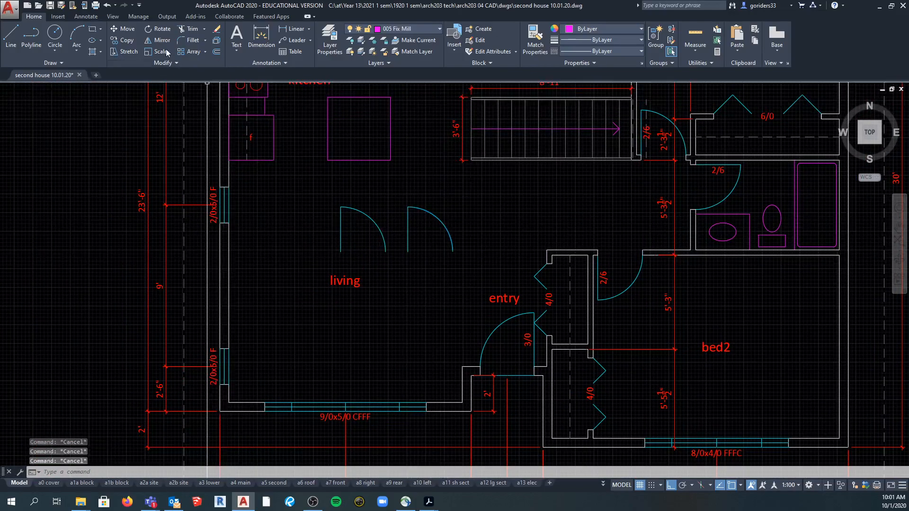
left_click(160, 40)
left_click(450, 199)
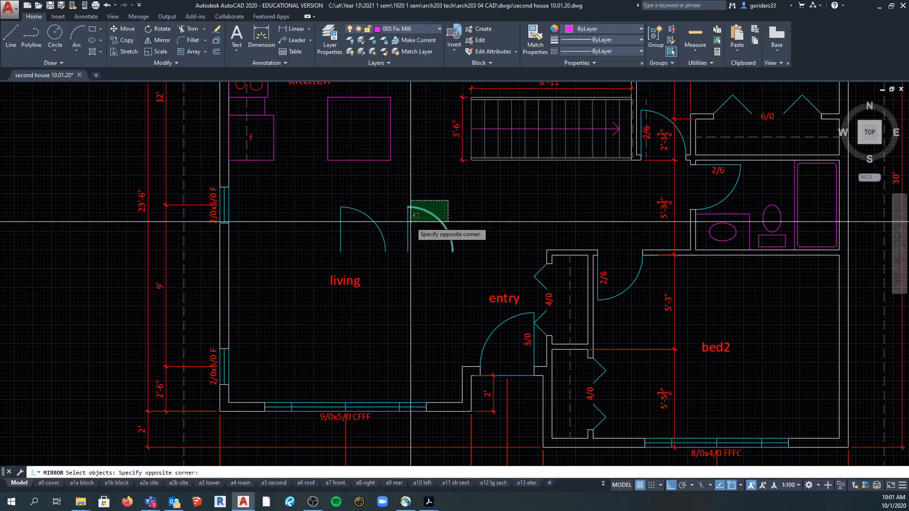
left_click(408, 233)
key("Return")
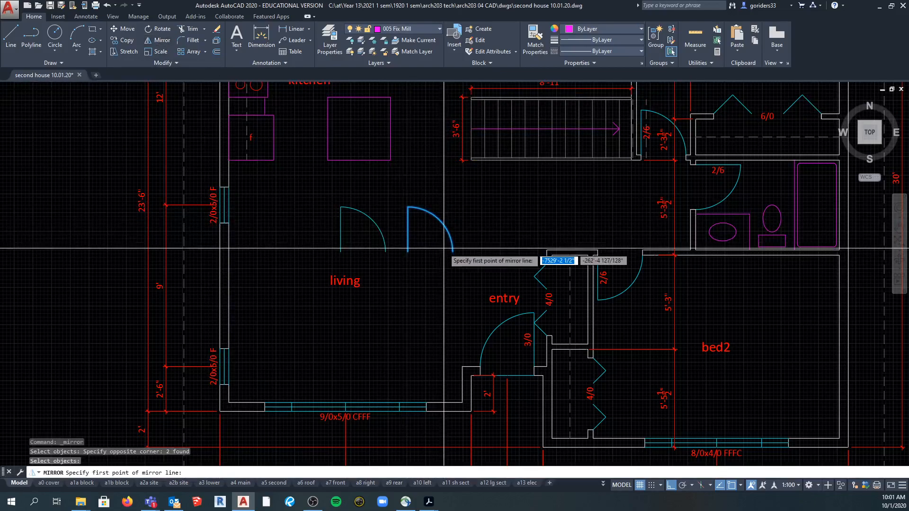
scroll(443, 248, "up", 4)
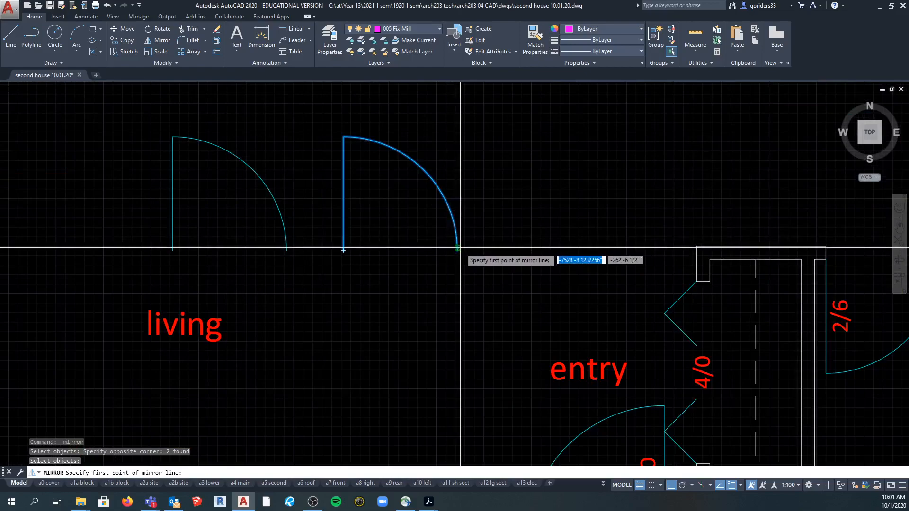
left_click(458, 250)
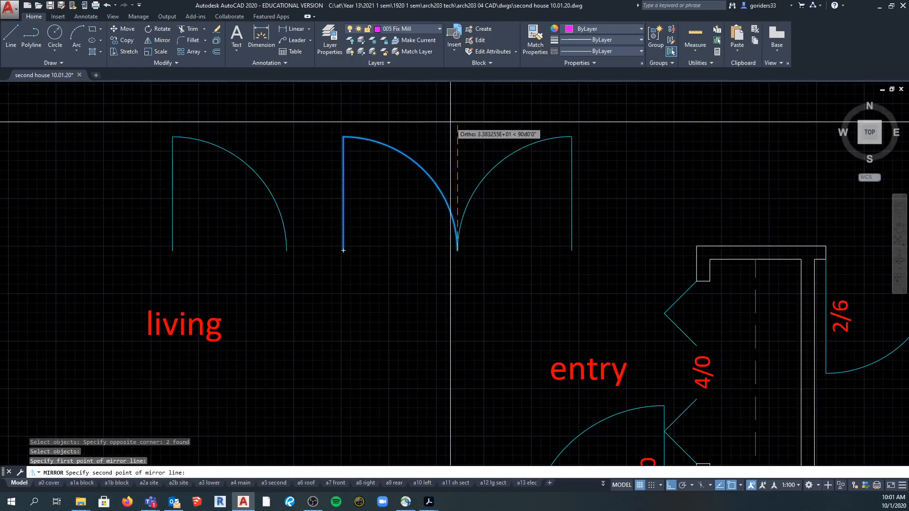
key("Escape")
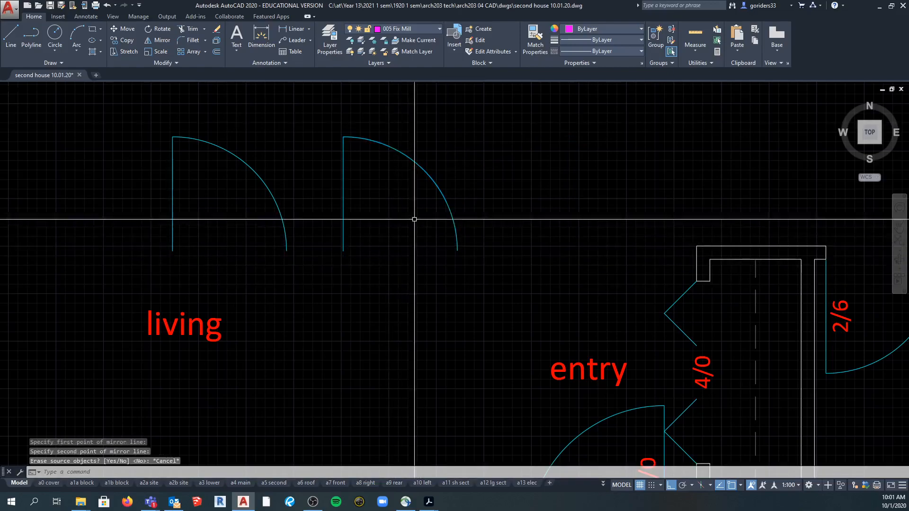
- Mirror the second loose door downward across a horizontal line through the lower end of its leaf, keeping the source objects
type("mi")
key("Return")
left_click(460, 186)
left_click(334, 218)
key("Return")
left_click(343, 250)
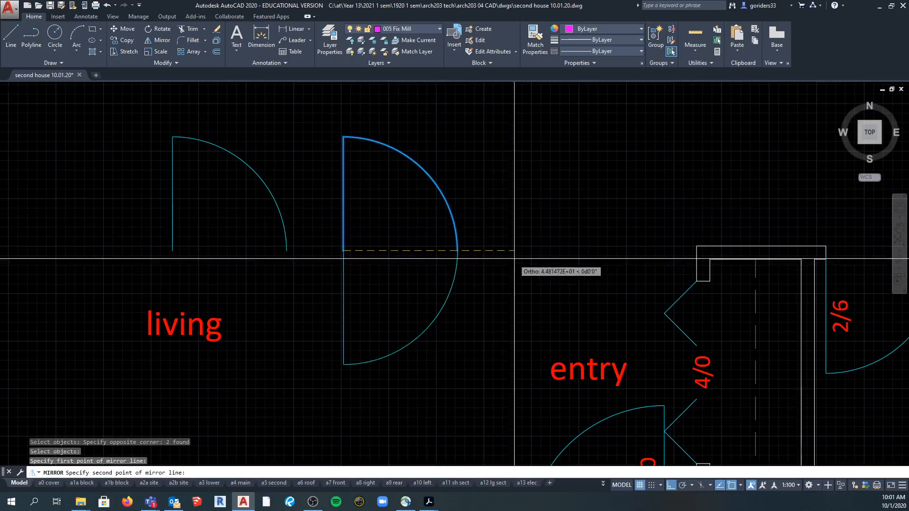
left_click(518, 251)
key("Return")
- Erase the mirrored leaf and arc below the second loose door
left_click(471, 271)
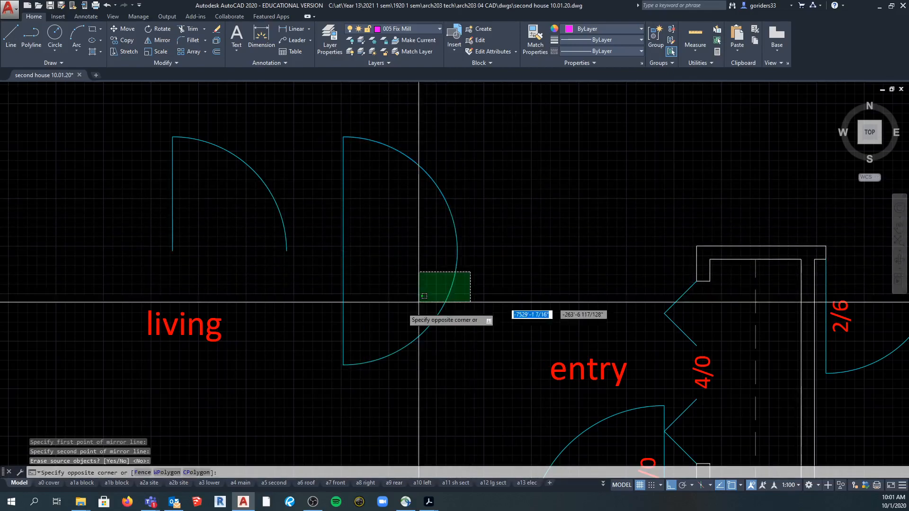
left_click(335, 319)
key("Delete")
scroll(389, 246, "down", 6)
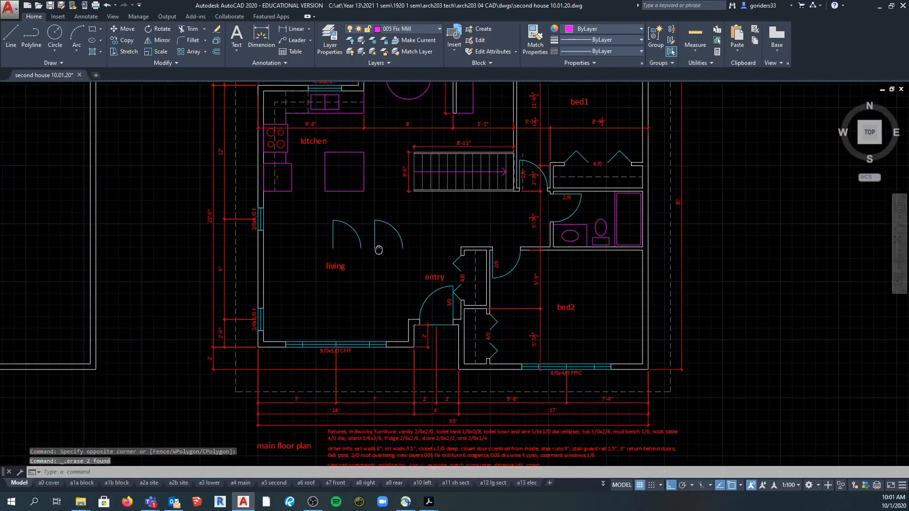
- Rotate the loose door nearer the entry 180 degrees about a point inside its swing
left_click(162, 29)
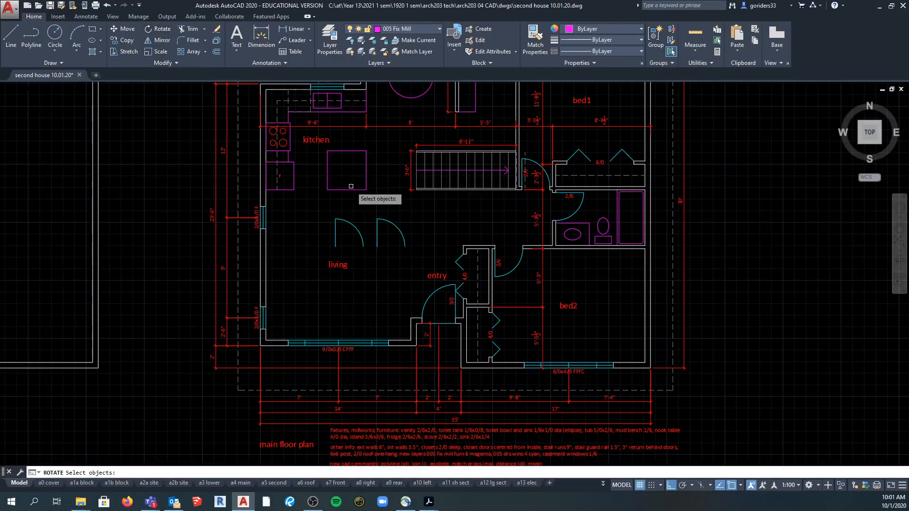
left_click(367, 209)
left_click(413, 252)
key("Return")
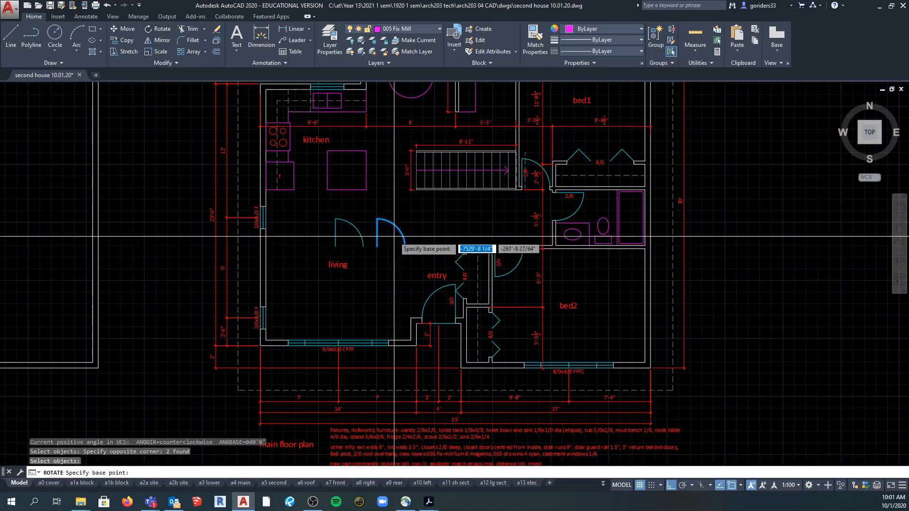
left_click(393, 247)
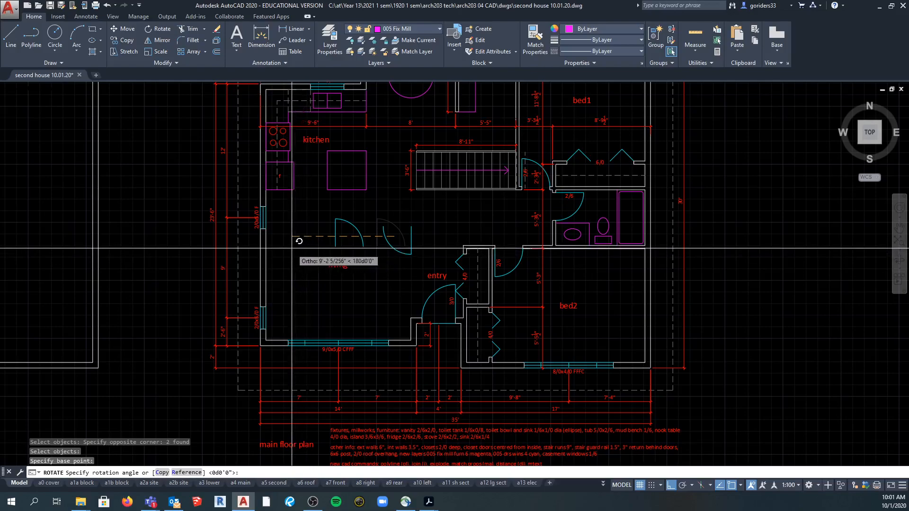
left_click(372, 245)
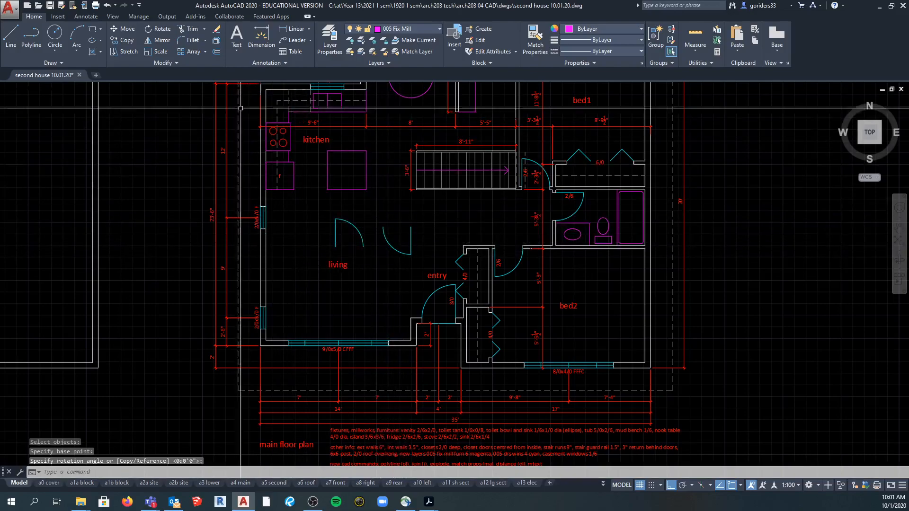
- Rotate the other loose door, above the living label, 90 degrees counterclockwise
left_click(155, 29)
left_click(365, 209)
left_click(327, 239)
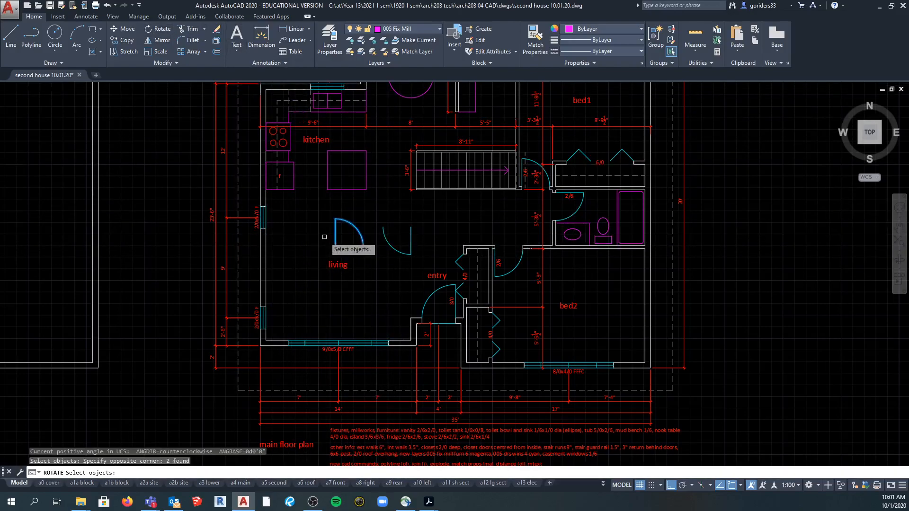
key("Return")
left_click(335, 246)
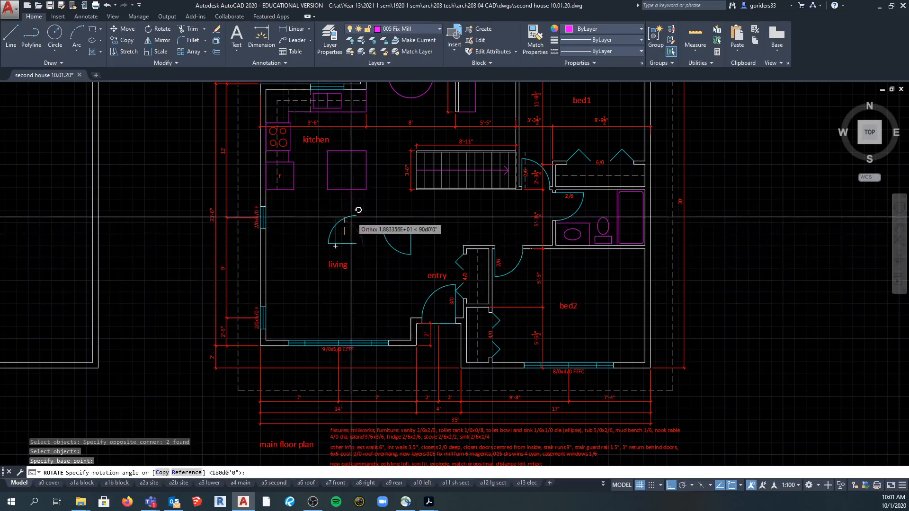
key("Escape")
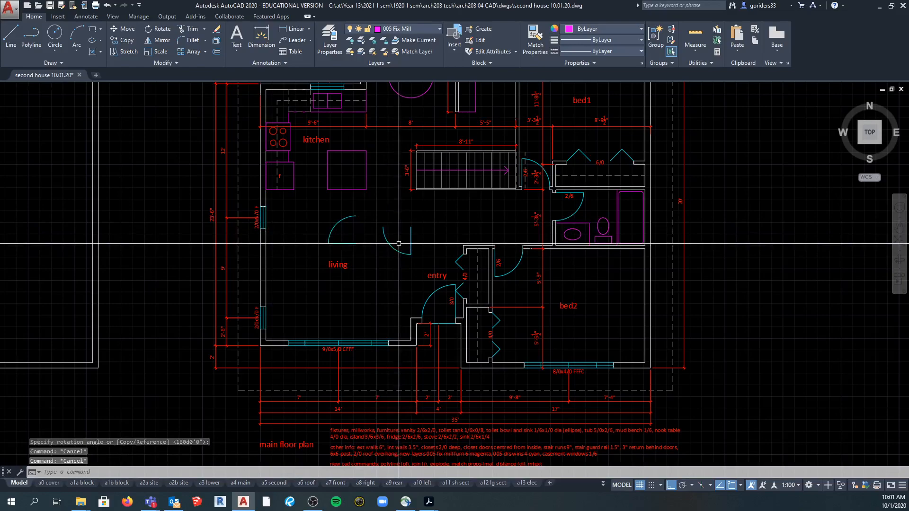
- Erase both loose doors from the living area
type("e")
key("Return")
left_click(412, 222)
left_click(379, 250)
left_click(378, 205)
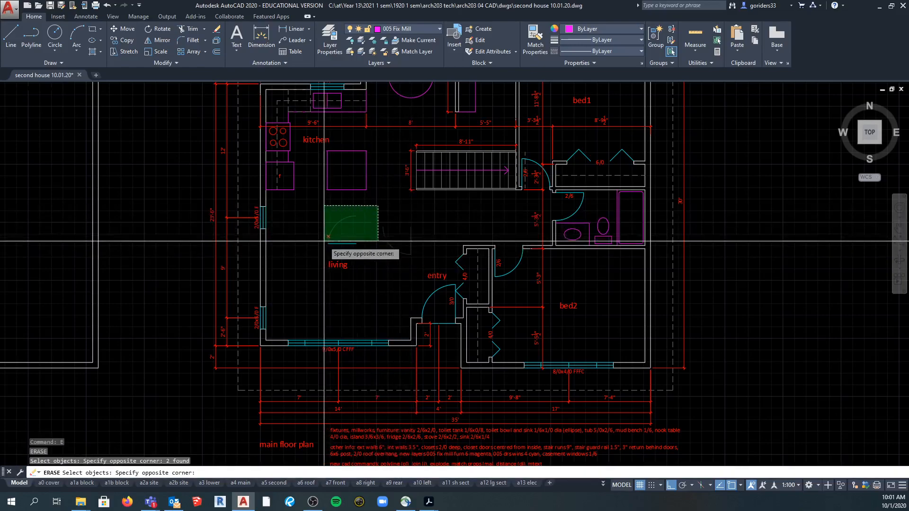
left_click(324, 240)
scroll(523, 168, "up", 3)
key("Return")
- Examine the bedroom and entry doors, the overall floor plan, and the notes on fixtures, walls and layers below it
left_click(523, 168)
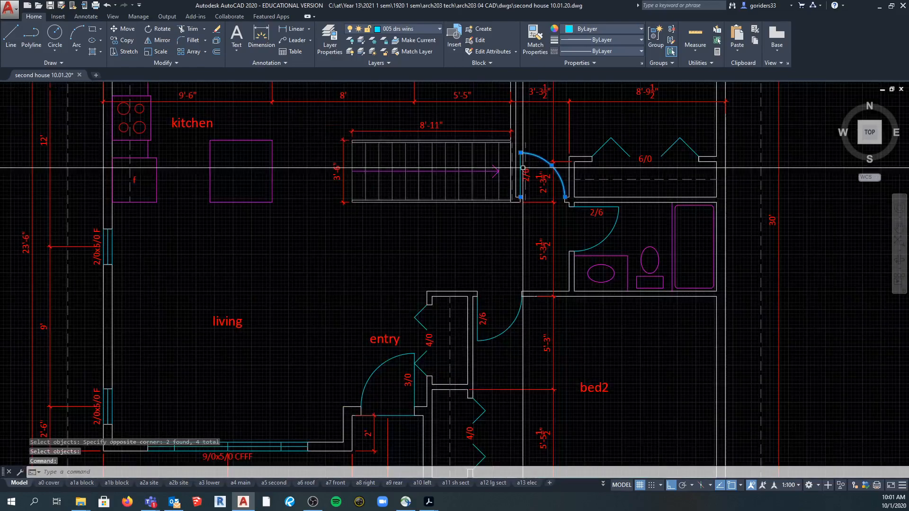
scroll(523, 168, "up", 2)
middle_click_drag(481, 385, 510, 289)
middle_click_drag(378, 382, 409, 285)
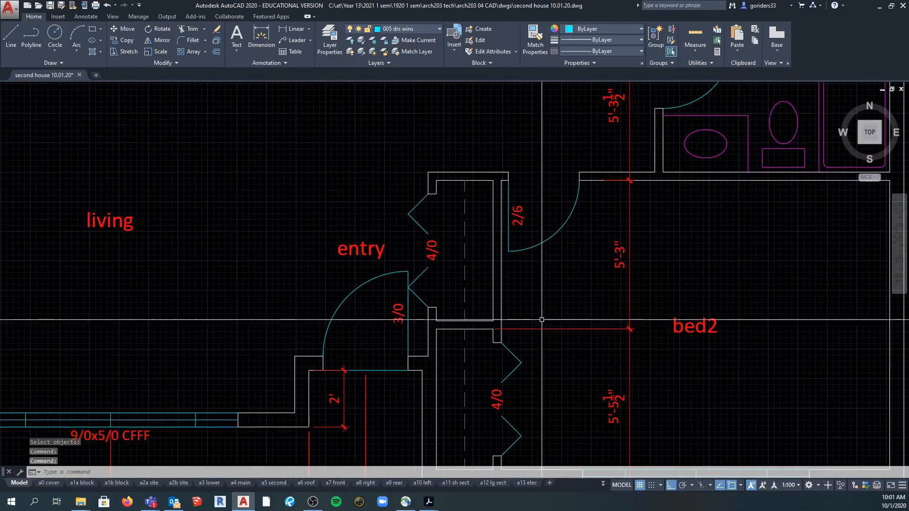
scroll(547, 256, "down", 5)
key("Escape")
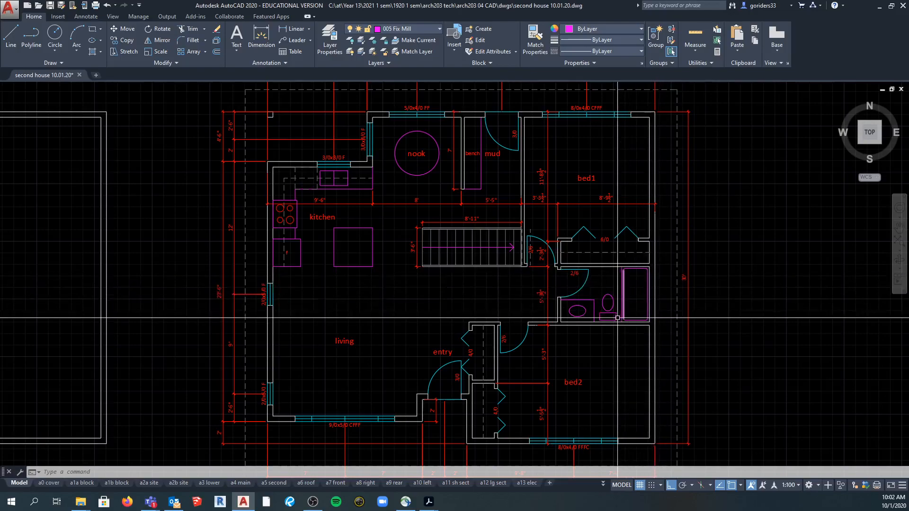
scroll(488, 318, "down", 3)
scroll(473, 326, "up", 5)
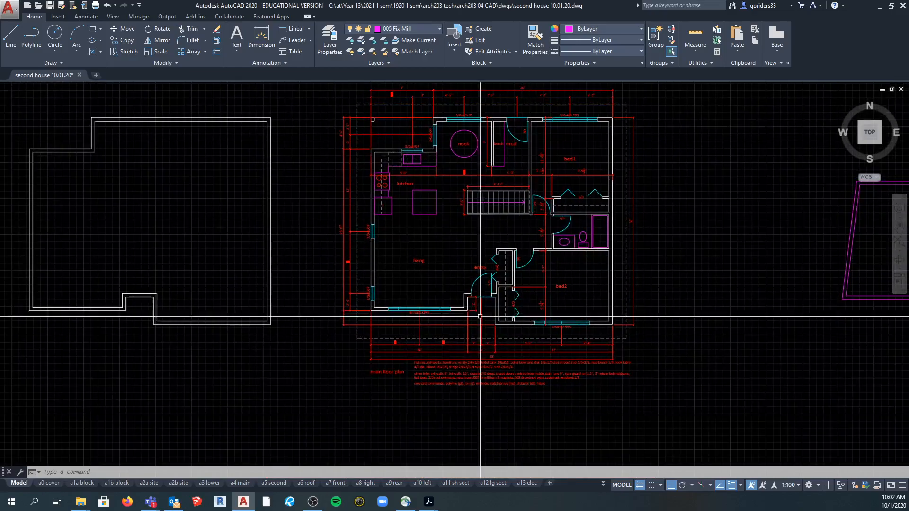
scroll(473, 354, "down", 3)
scroll(329, 348, "up", 5)
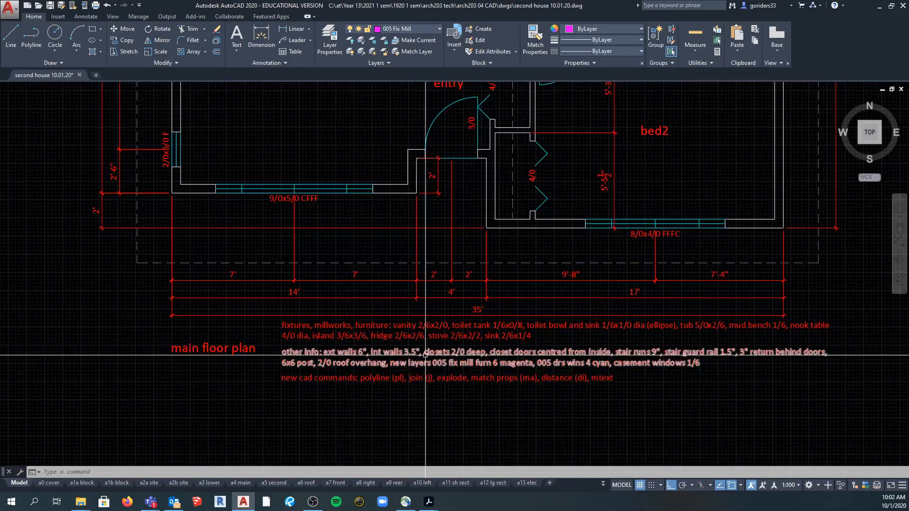
scroll(330, 348, "down", 3)
scroll(309, 375, "up", 3)
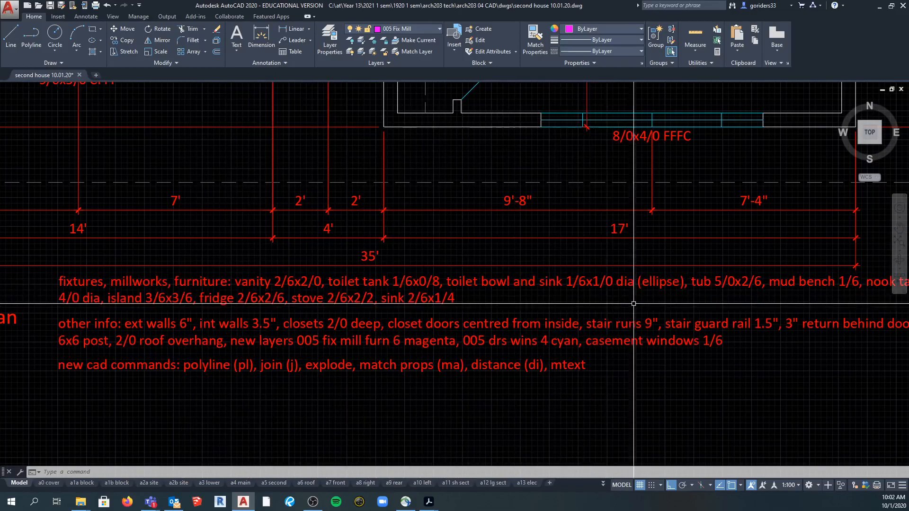
middle_click_drag(586, 314, 556, 304)
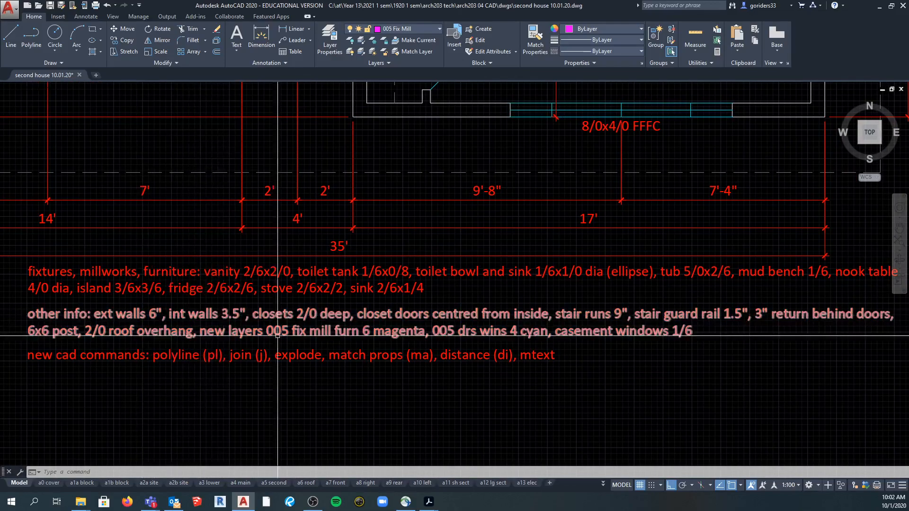
- Draw a horizontal line in the empty area below the notes
left_click(13, 37)
middle_click_drag(305, 347, 369, 271)
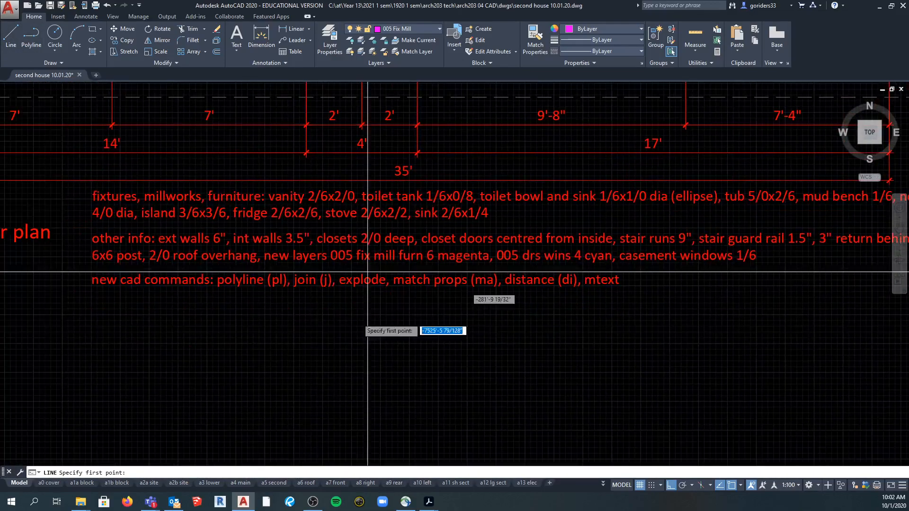
left_click(346, 386)
left_click(456, 387)
key("Return")
key("Escape")
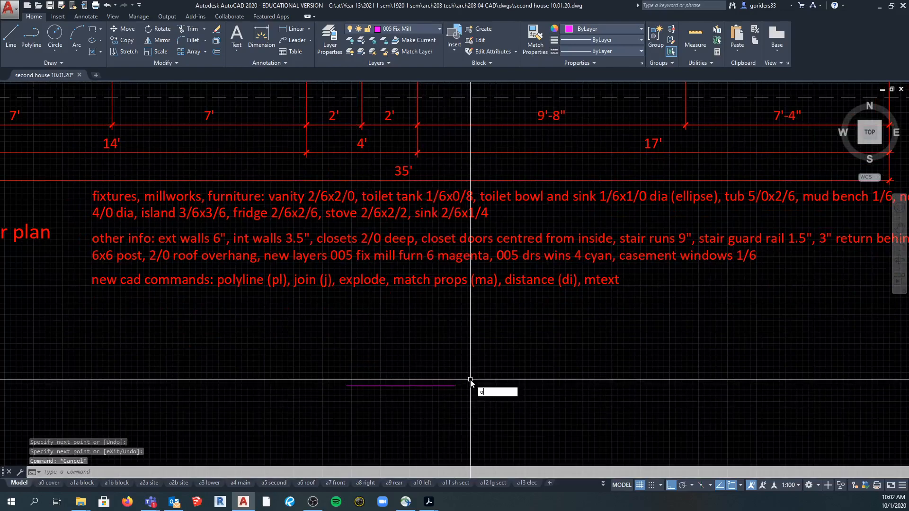
- Offset the horizontal line below the notes 3.5 inches upward
key("Return")
type("3.5")
key("Return")
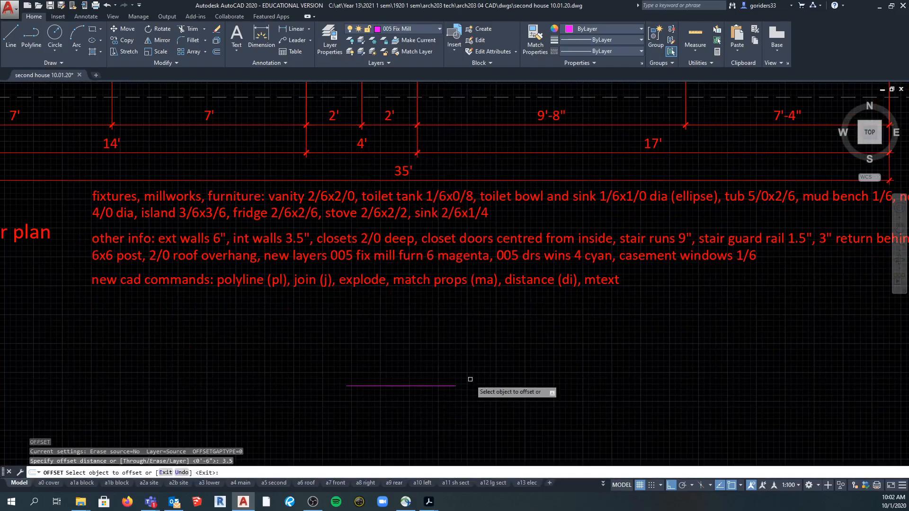
left_click(438, 386)
left_click(441, 375)
key("Escape")
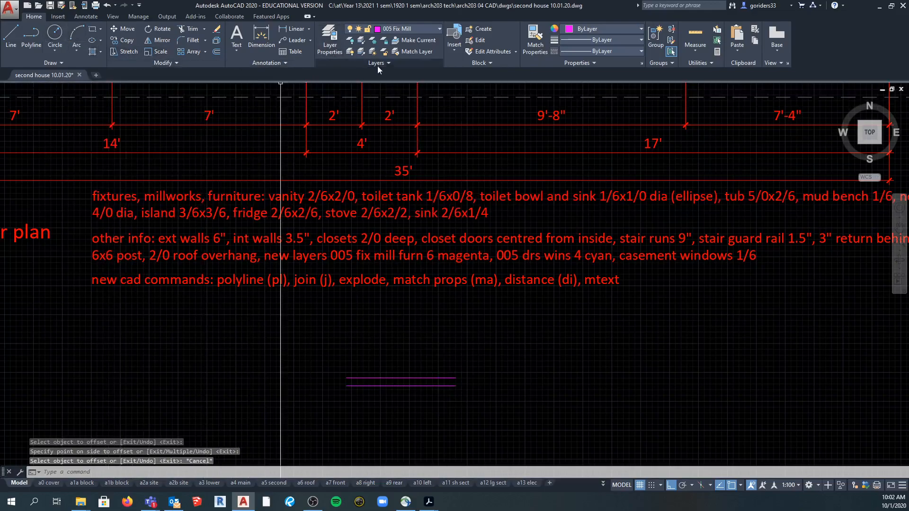
- Offset the original horizontal line upward again, entering 31/2 as the distance
key("Return")
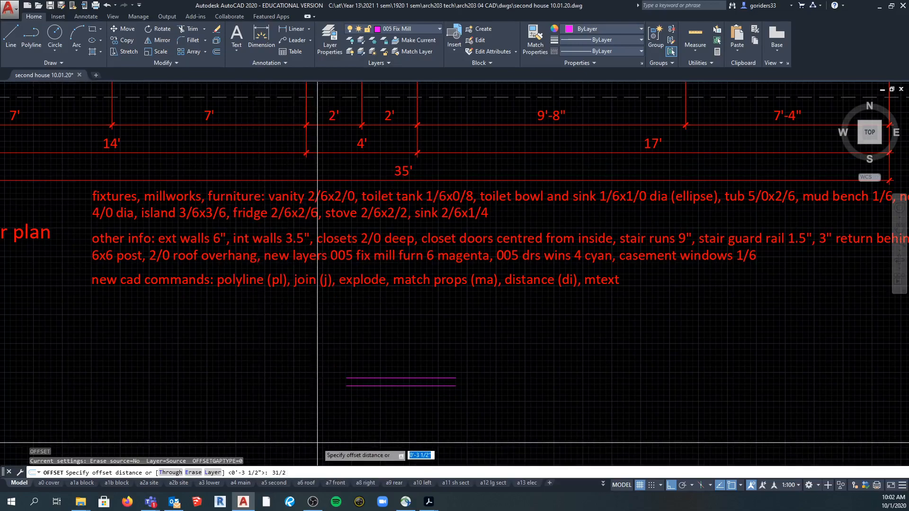
key("Return")
left_click(363, 387)
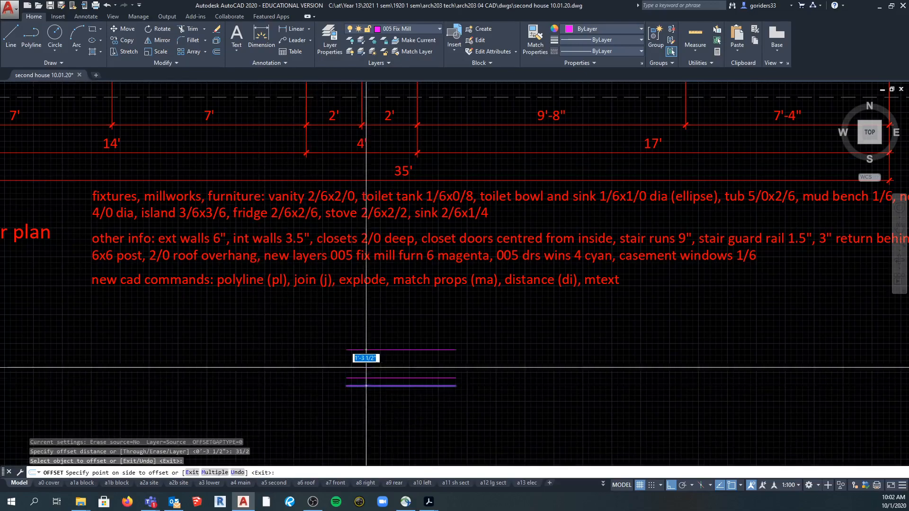
left_click(400, 314)
key("Escape")
key("Escape")
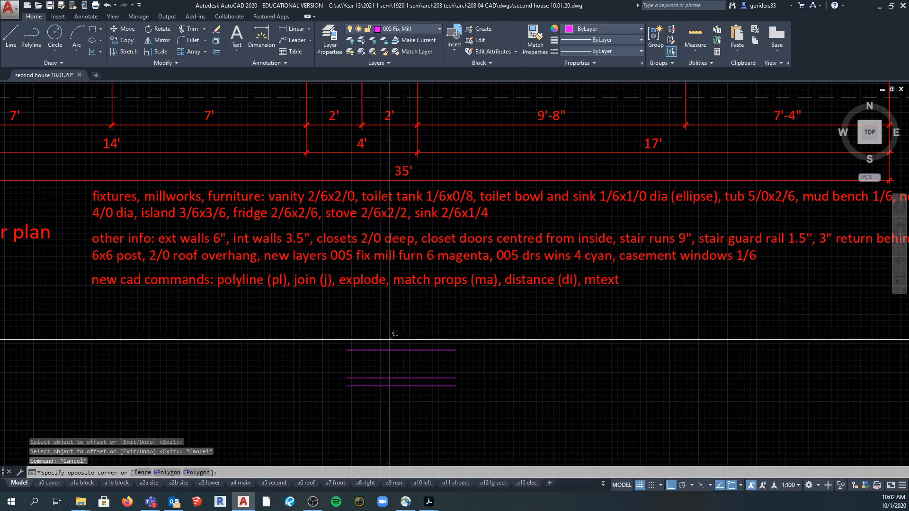
- Erase the uppermost of the three parallel lines below the notes
left_click(385, 351)
left_click(386, 367)
key("Escape")
key("Escape")
type("e")
key("Return")
left_click(396, 343)
left_click(382, 361)
key("Return")
key("Escape")
key("Escape")
- Erase the remaining two parallel lines below the notes
key("Return")
left_click(392, 363)
left_click(379, 392)
key("Return")
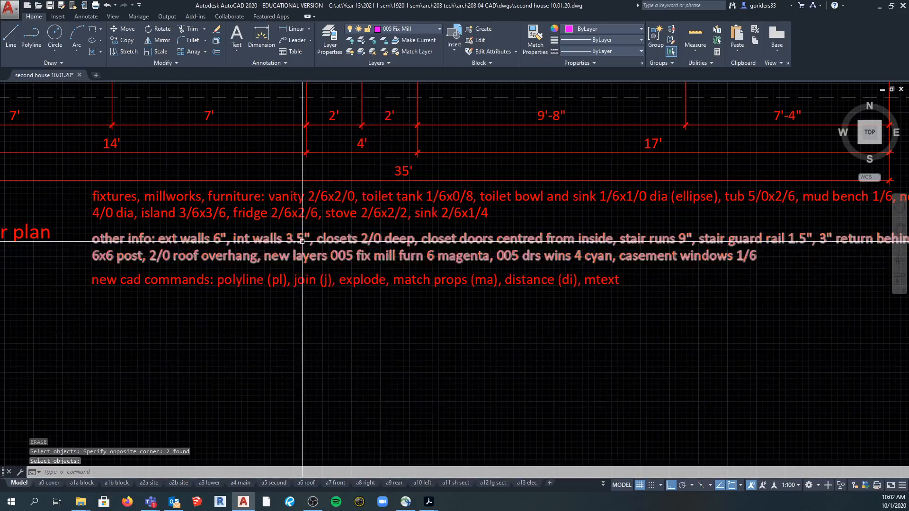
- Highlight the front wall line inside the bed2 closet to check the closet depth and centred doors against the notes
scroll(481, 290, "down", 2)
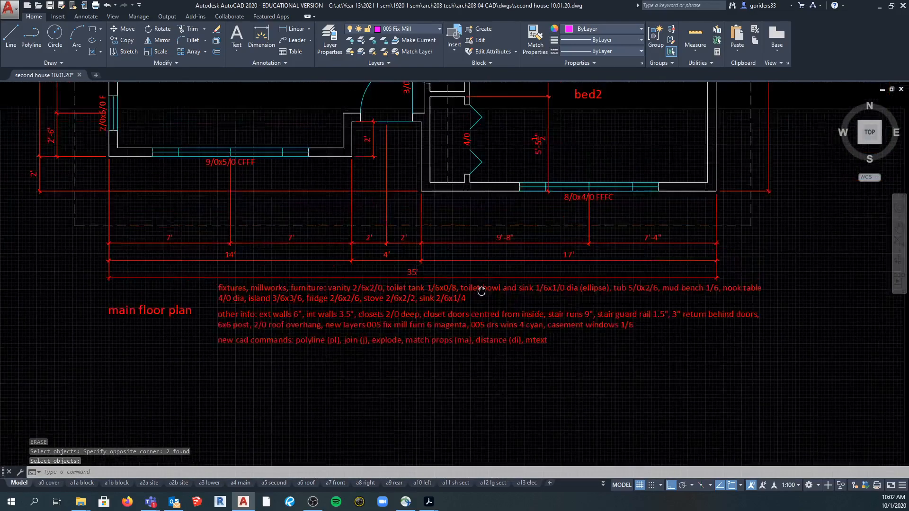
middle_click_drag(482, 291, 452, 365)
left_click(428, 256)
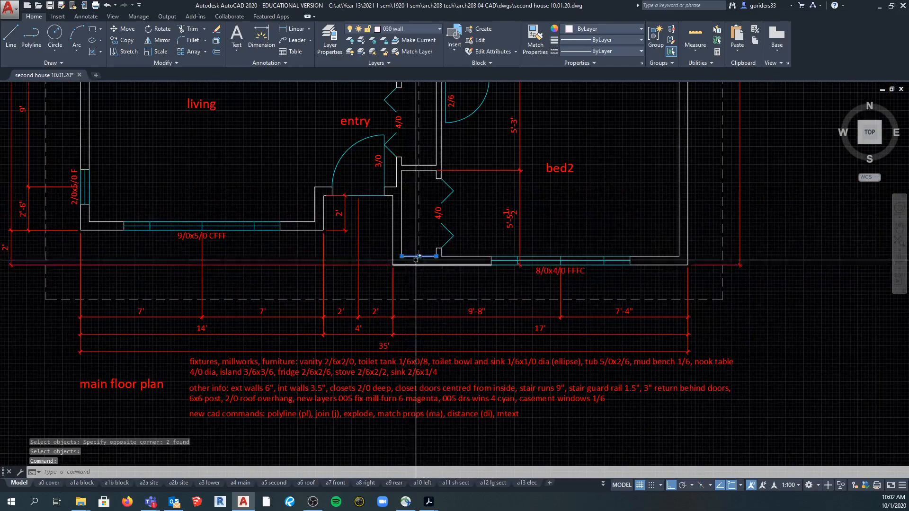
key("Escape")
key("Escape")
middle_click_drag(450, 404, 464, 366)
middle_click_drag(467, 325, 450, 362)
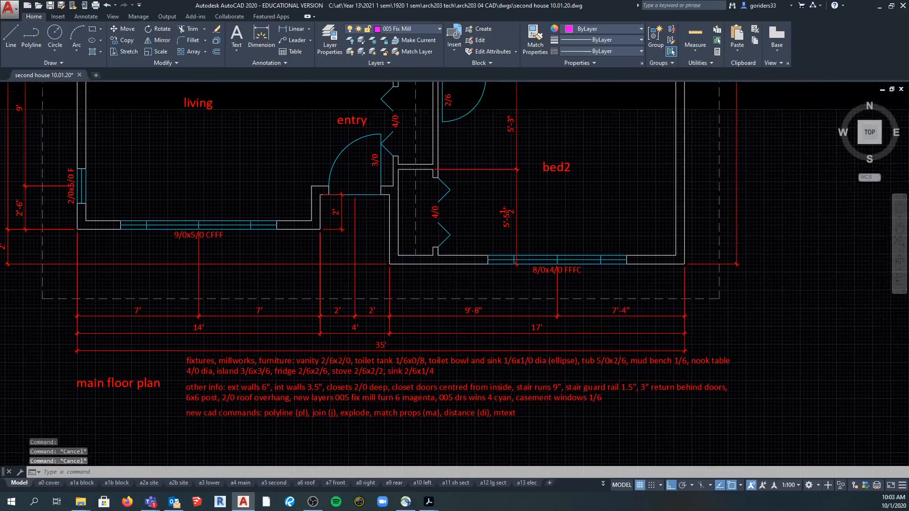
left_click(432, 171)
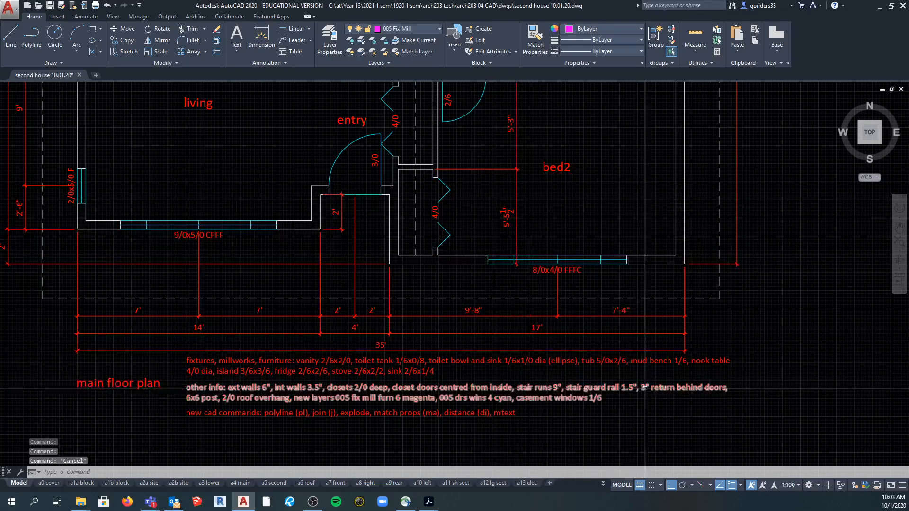
- Highlight the short wall returns behind the 2/6 doors of bed2, the bathroom and the room beside the stairs
middle_click_drag(446, 86, 441, 275)
scroll(420, 269, "up", 4)
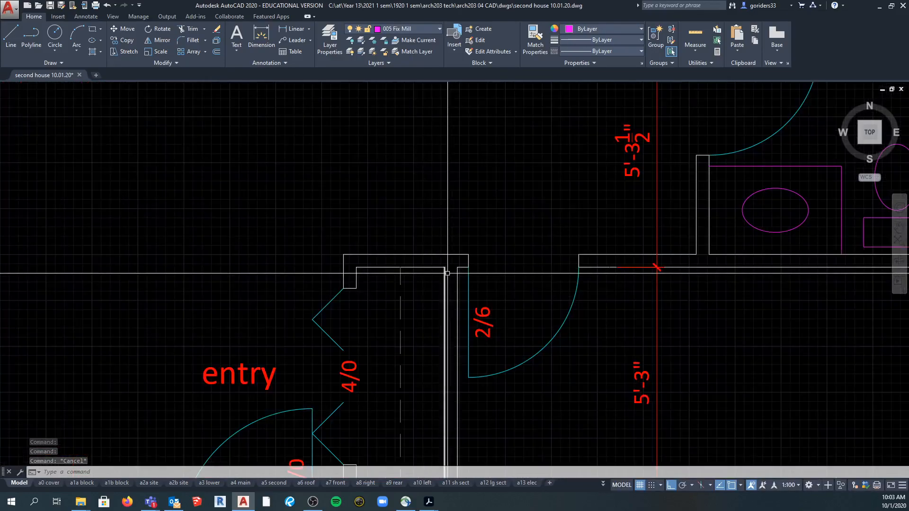
left_click(462, 267)
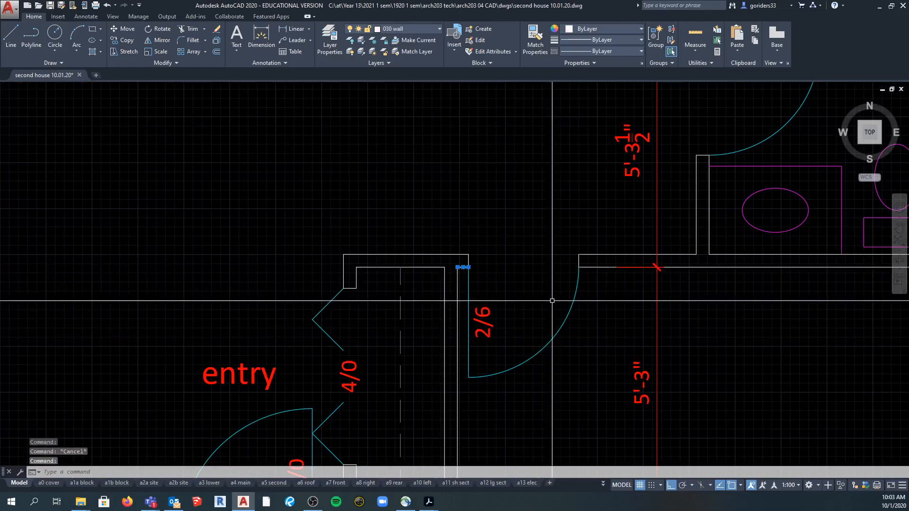
middle_click_drag(552, 301, 552, 406)
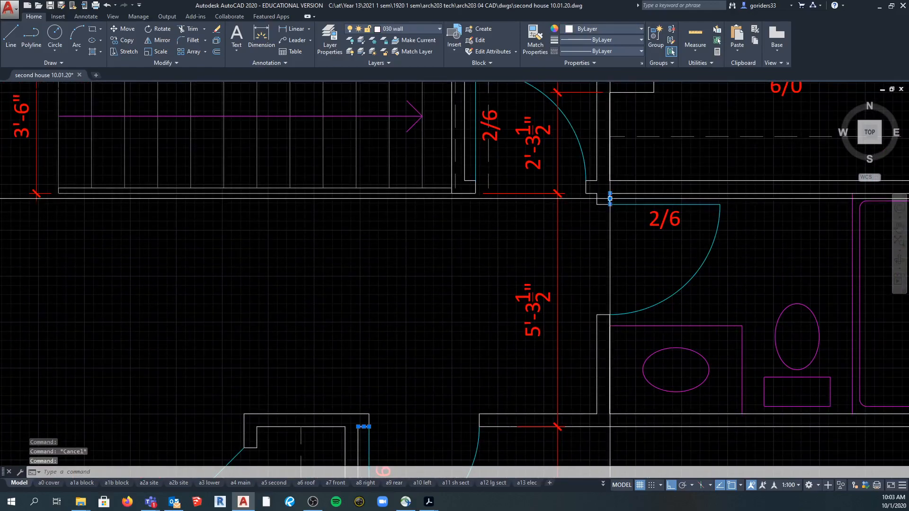
key("Escape")
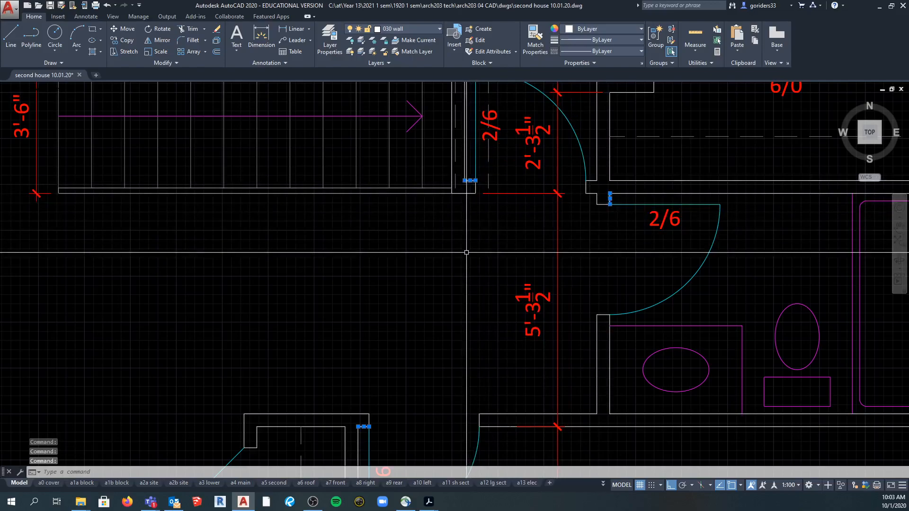
scroll(511, 227, "down", 5)
scroll(564, 300, "up", 5)
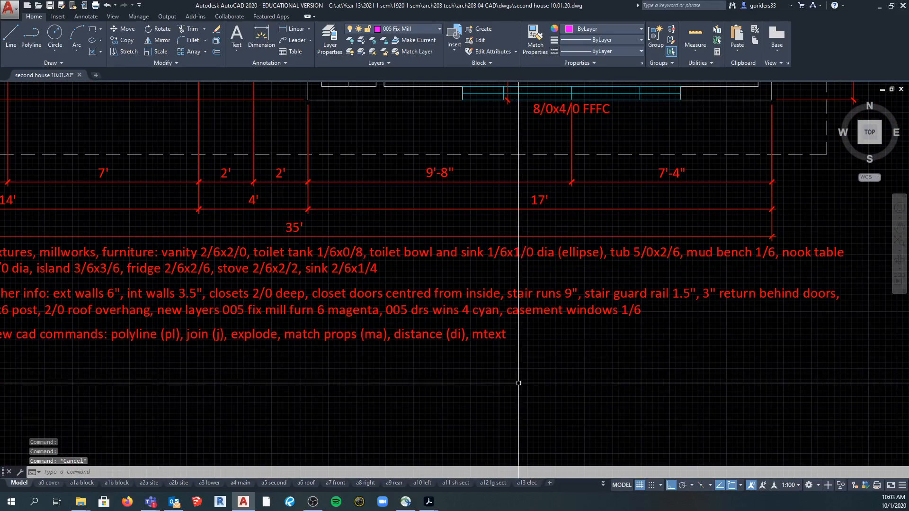
- Open the layer properties and reload the HIDDEN linetype
scroll(516, 375, "down", 3)
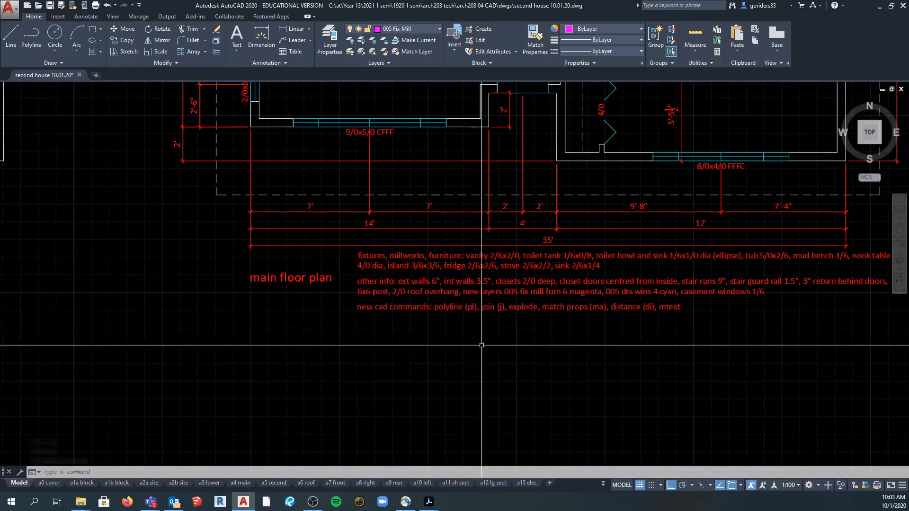
middle_click_drag(569, 357, 438, 380)
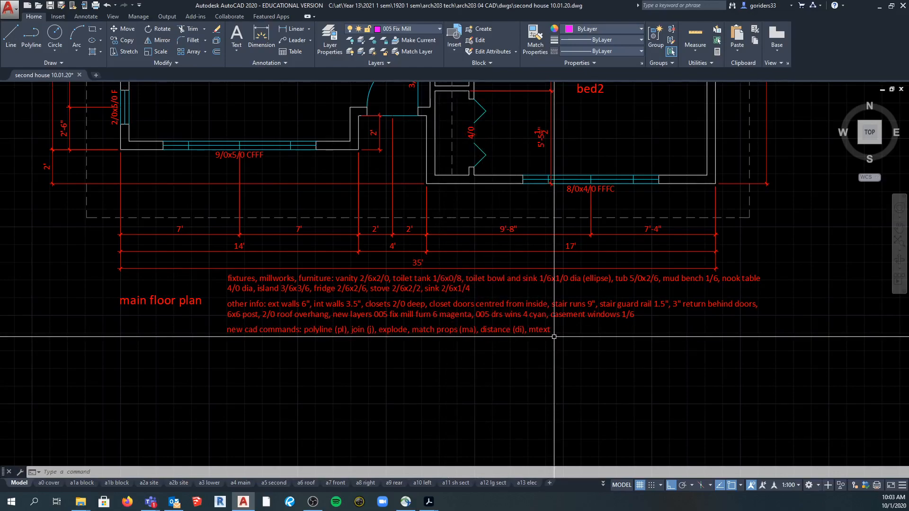
left_click(330, 45)
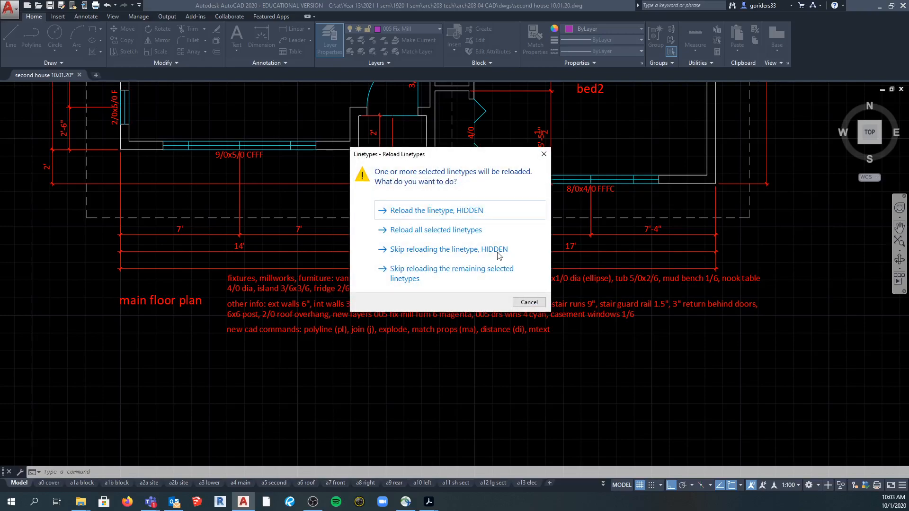
left_click(430, 211)
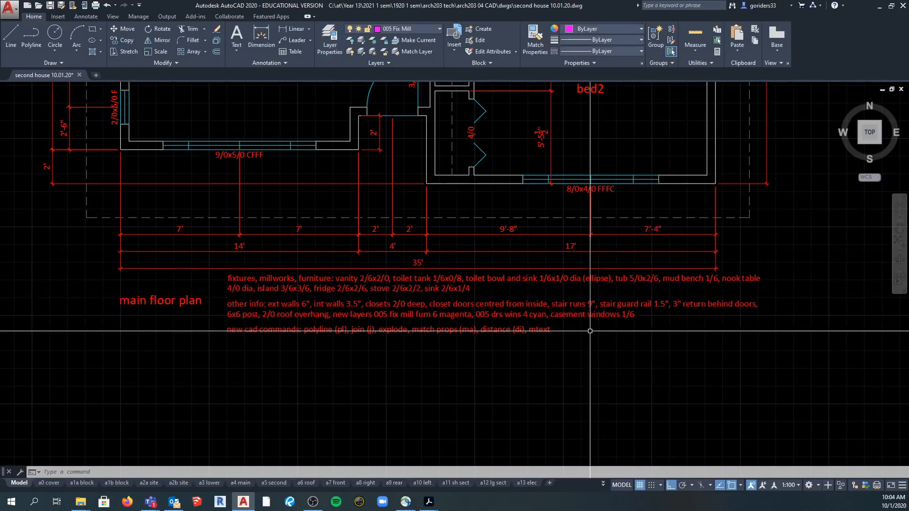
- Match the bathroom wall line's properties onto the tub edge, toilet bowl and toilet tank, and undo the match
middle_click_drag(468, 351, 478, 337)
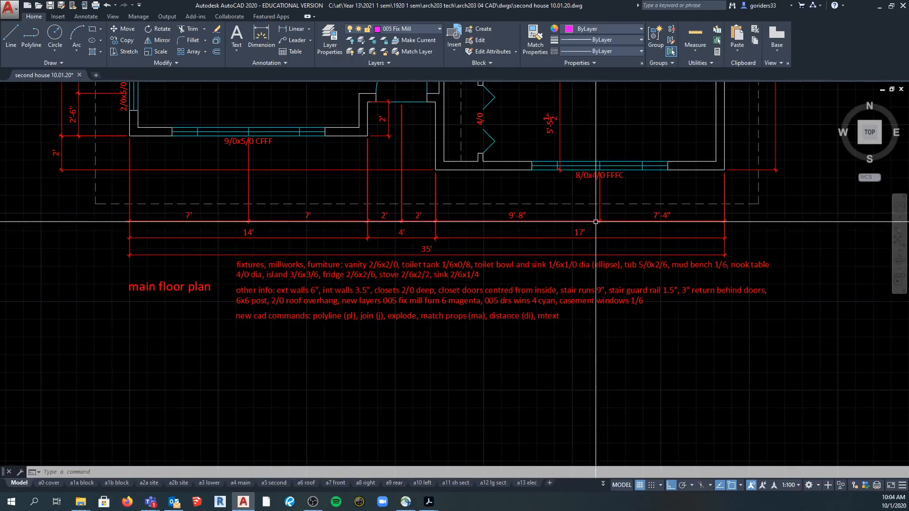
middle_click_drag(623, 138, 563, 374)
scroll(612, 274, "up", 2)
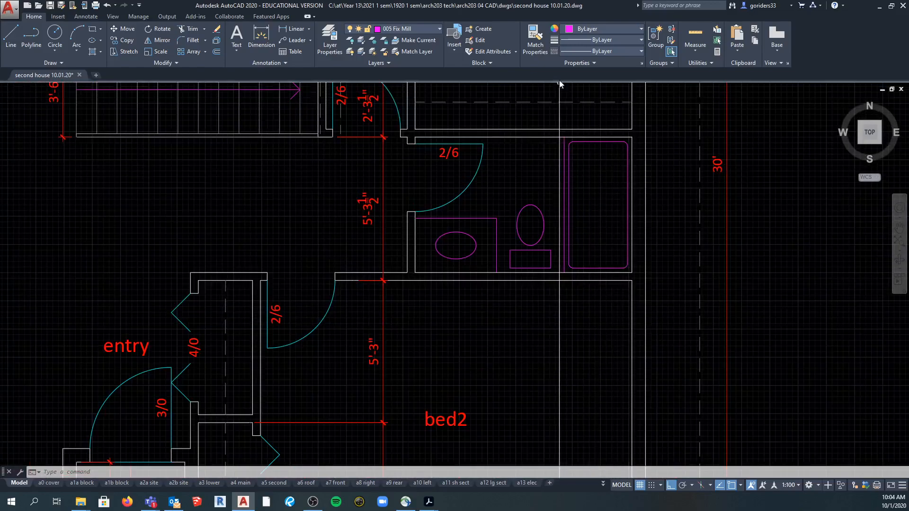
left_click(534, 48)
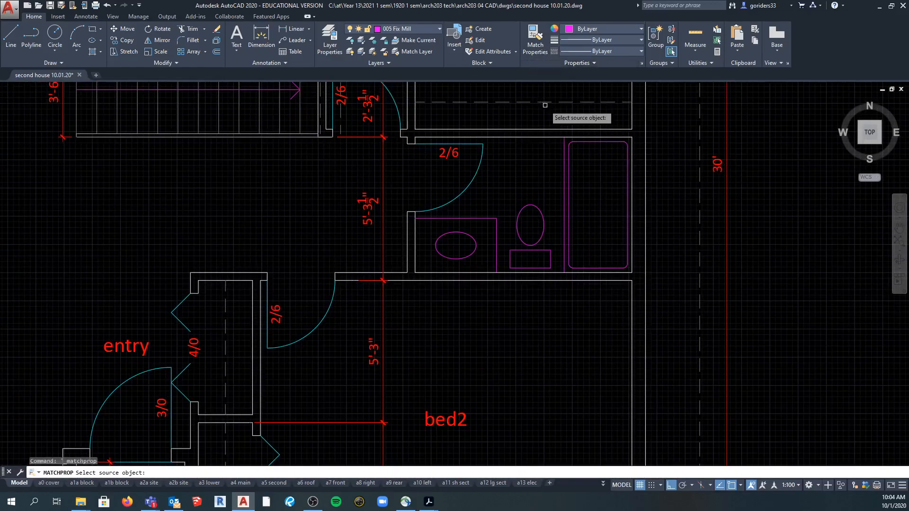
left_click(543, 138)
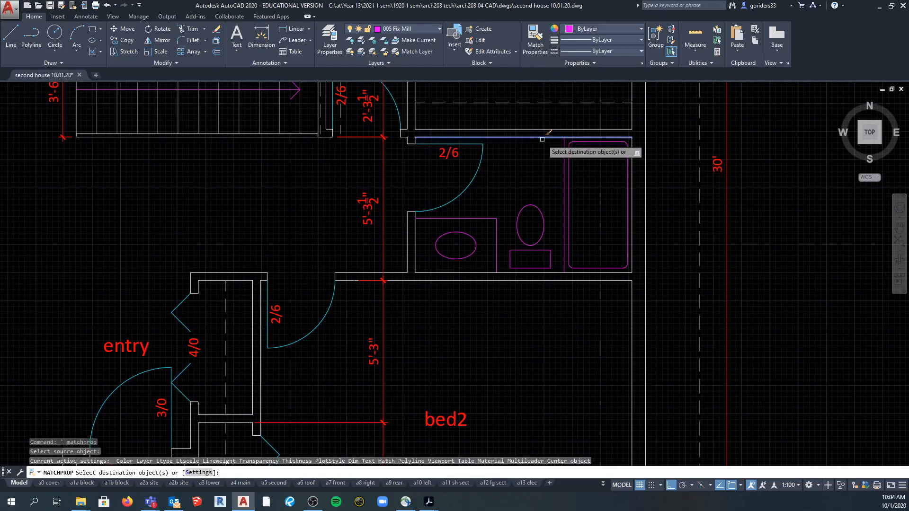
left_click(565, 158)
left_click(544, 222)
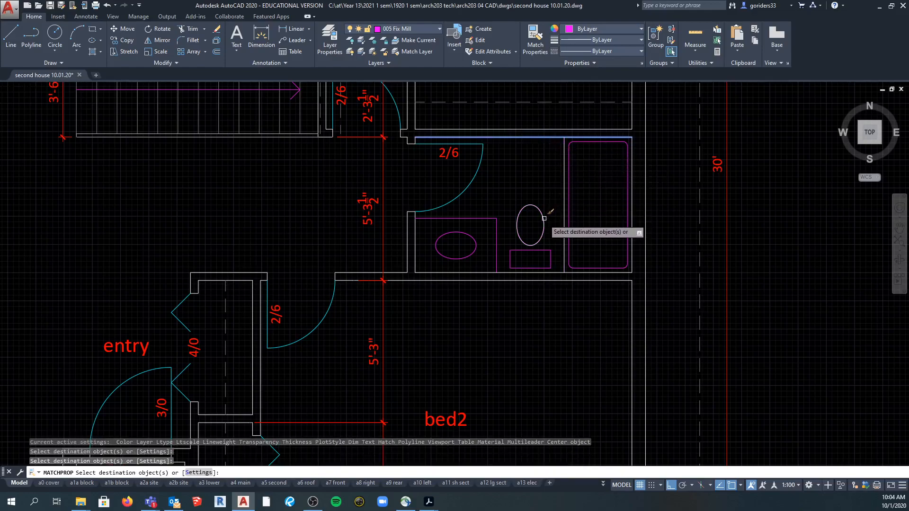
left_click(546, 249)
key("Escape")
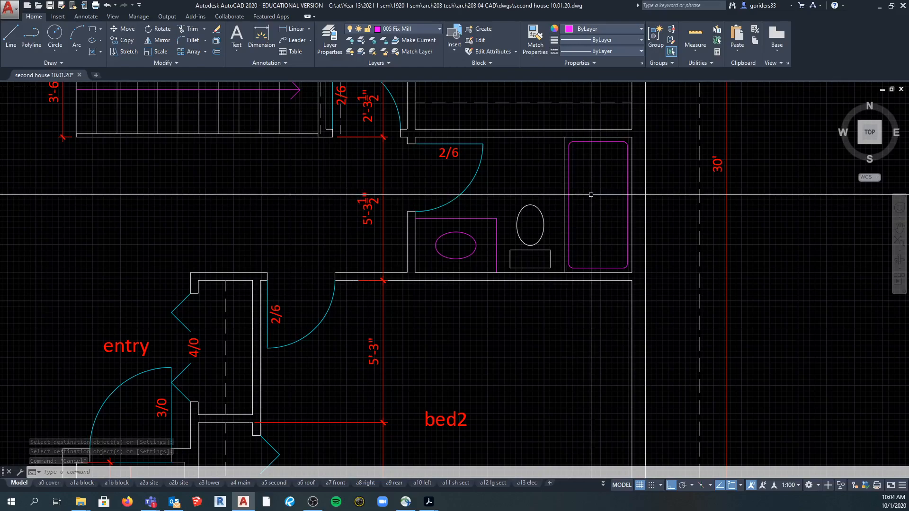
key("Escape")
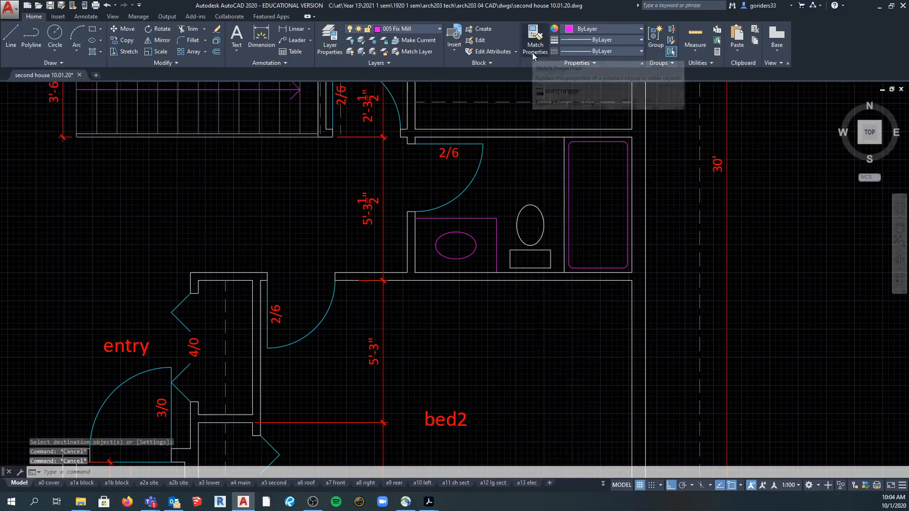
key("ctrl+z")
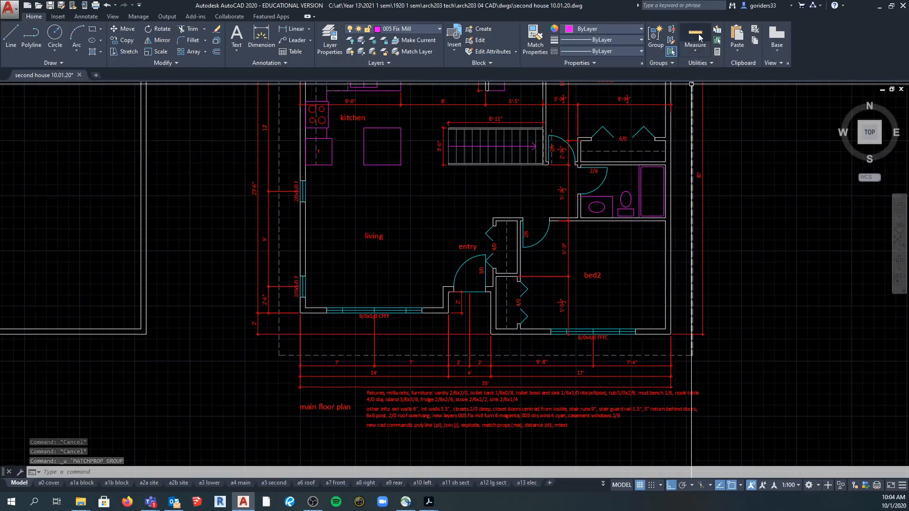
- Use Quick measure to inspect dimensions around the living room, front wall and entry
left_click(699, 38)
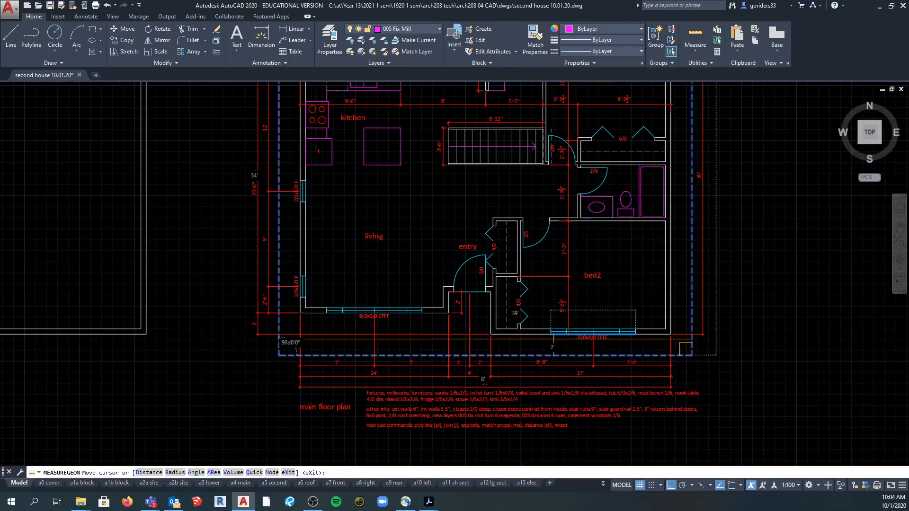
middle_click_drag(392, 306, 490, 264)
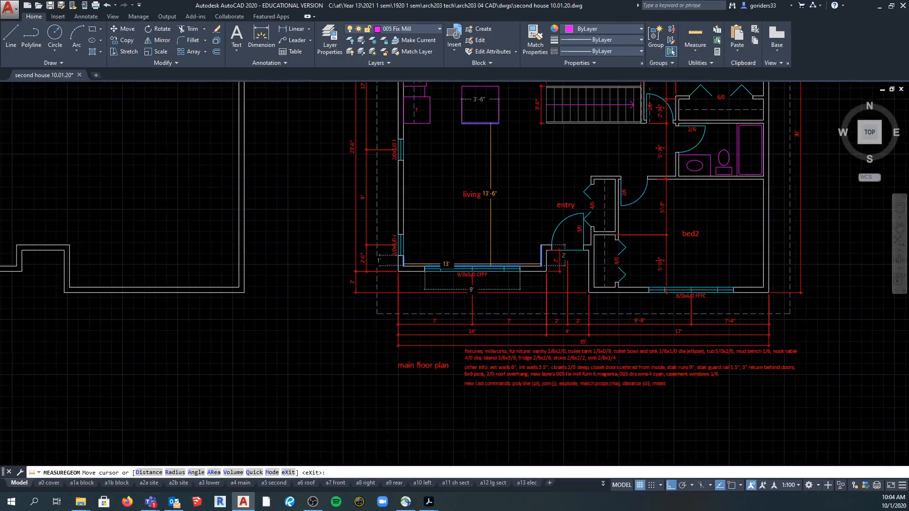
scroll(493, 263, "up", 2)
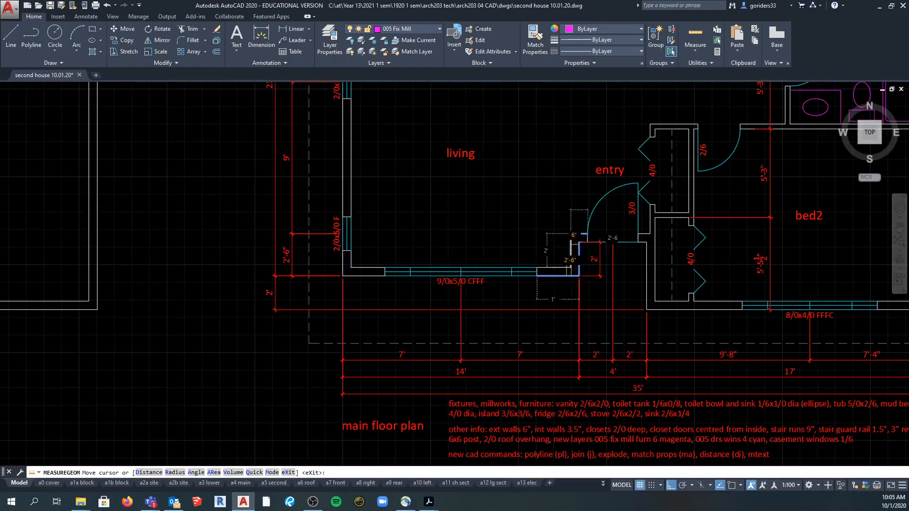
- Measure the distance across the living room's front end, from the entry jog wall to the opposite exterior wall
left_click(694, 50)
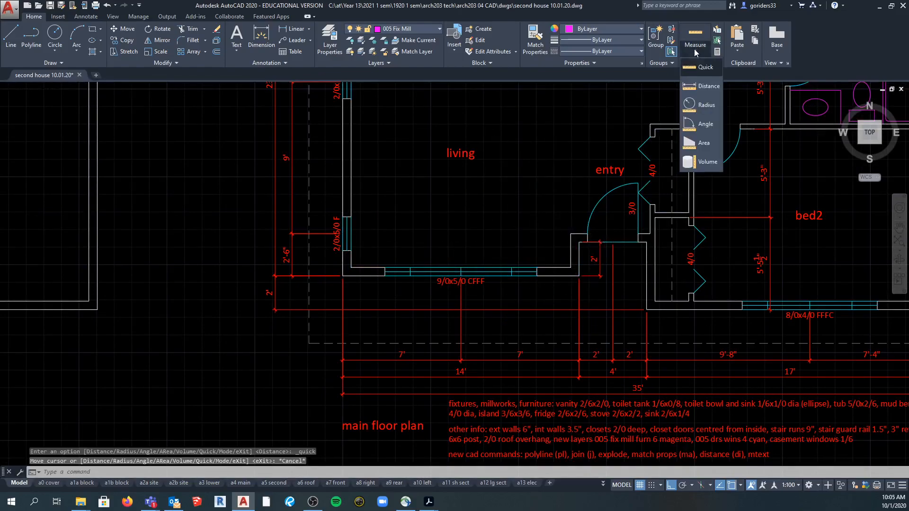
left_click(705, 86)
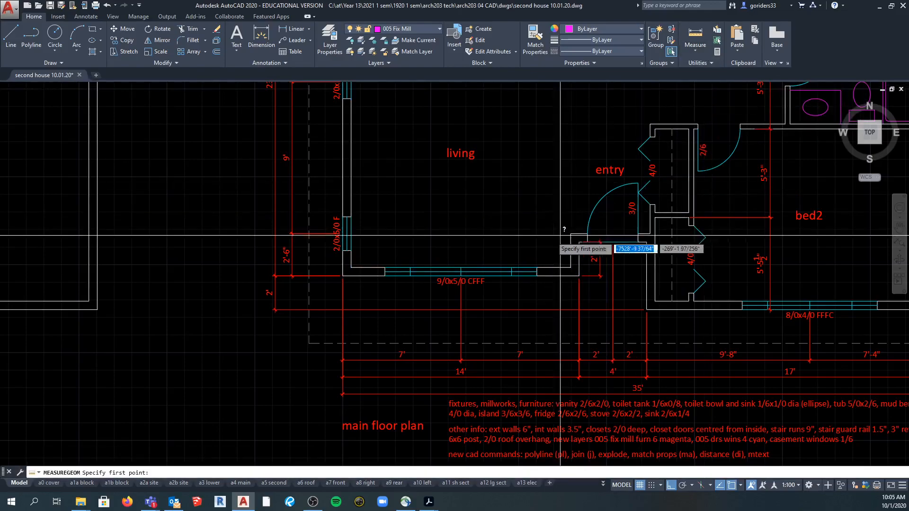
left_click(571, 258)
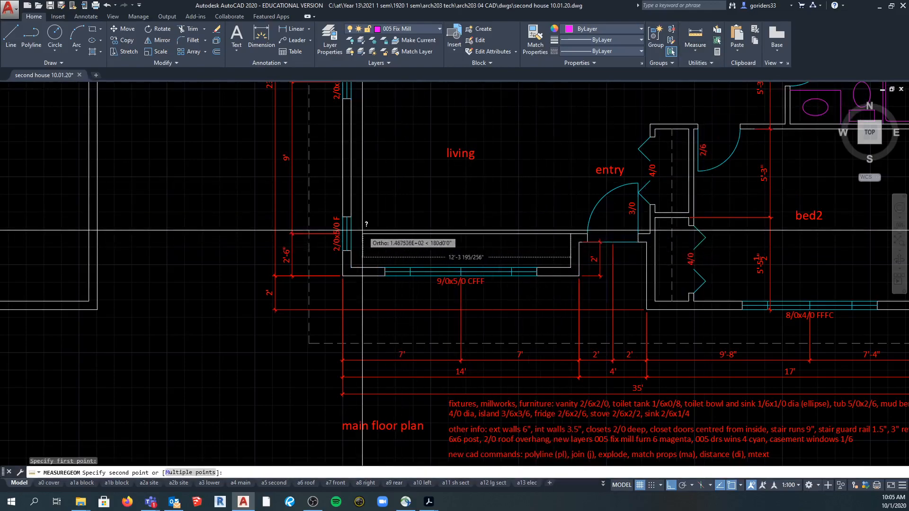
left_click(352, 234)
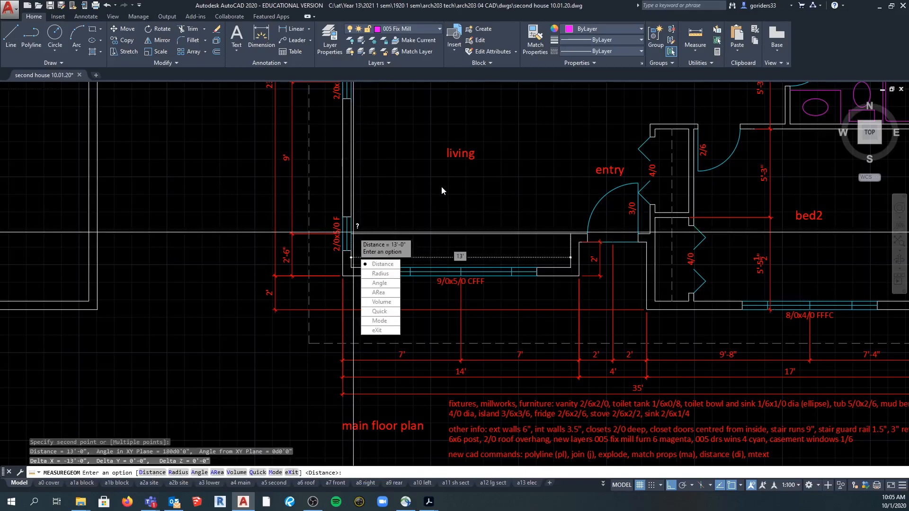
- Measure the length of the inside face of the jog wall between the living room and the entry
left_click(698, 37)
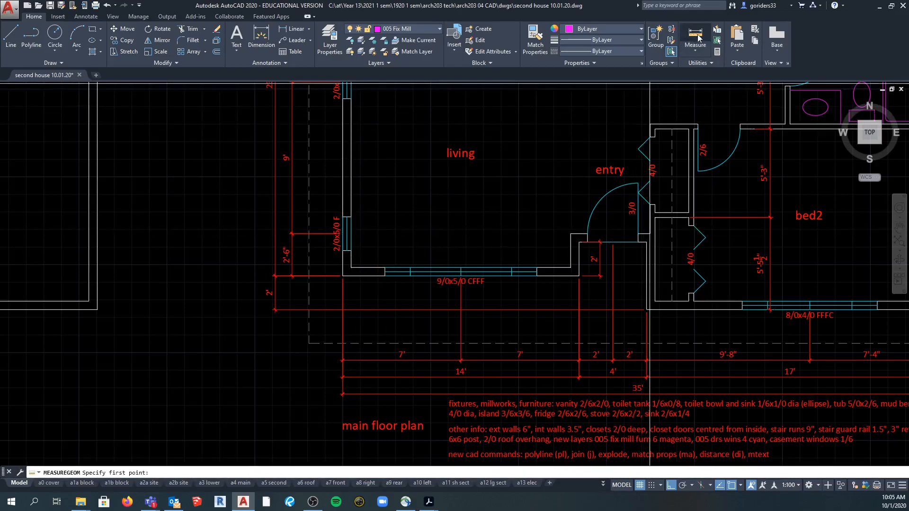
left_click(695, 50)
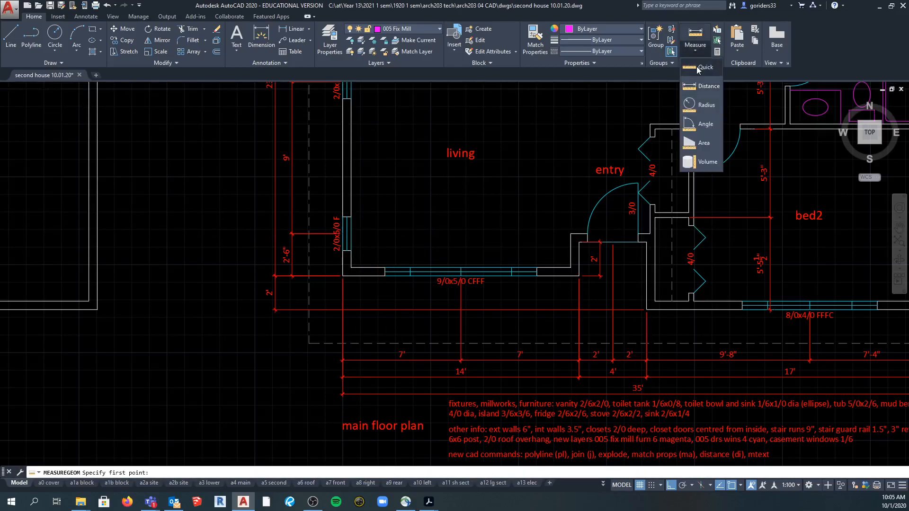
left_click(702, 94)
left_click(571, 234)
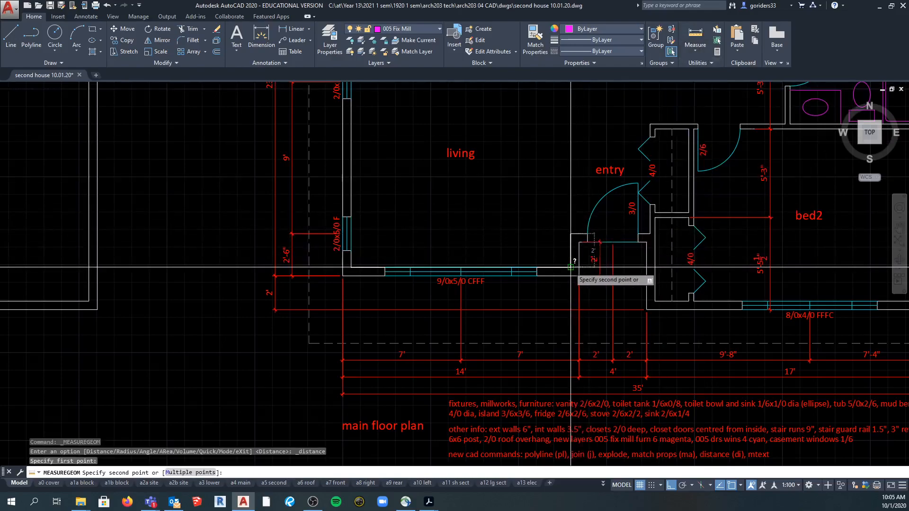
left_click(571, 268)
key("Escape")
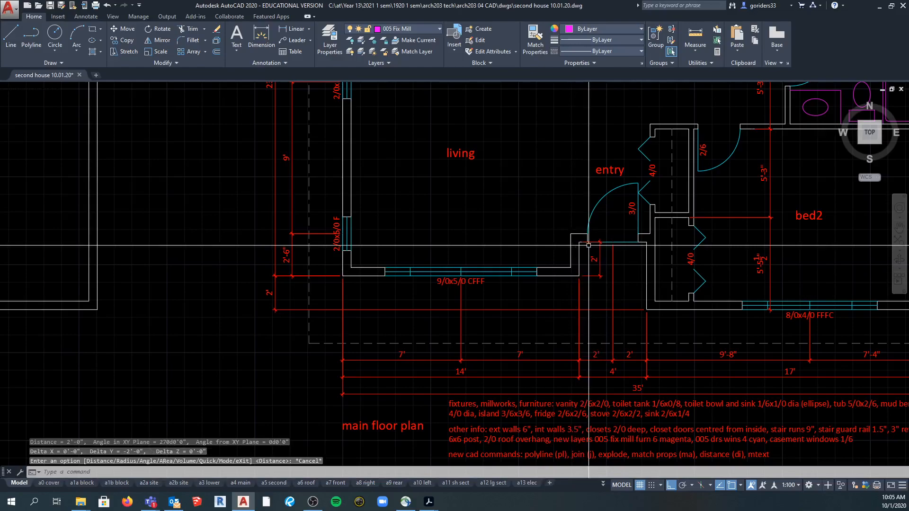
- Erase the magenta double-line outline with the slanted side nearest the main floor plan
scroll(648, 347, "down", 3)
scroll(649, 347, "down", 1)
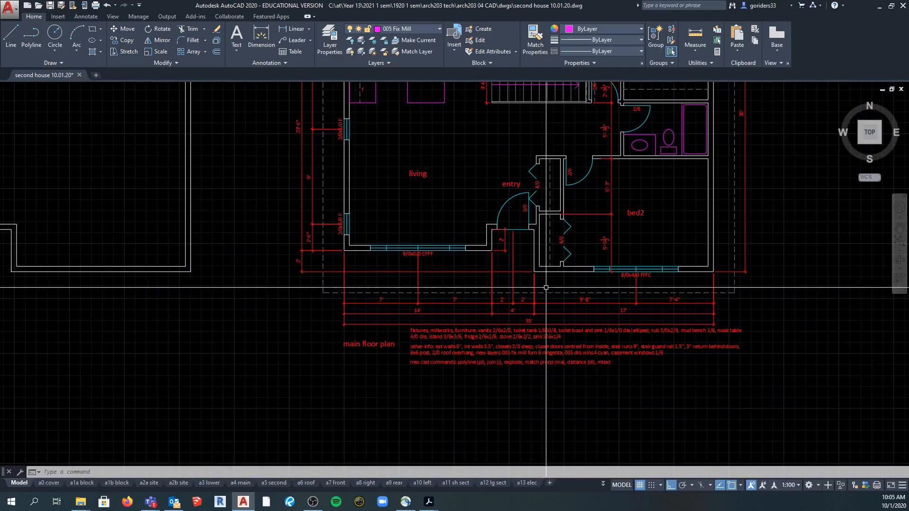
scroll(582, 263, "down", 2)
scroll(582, 263, "down", 2)
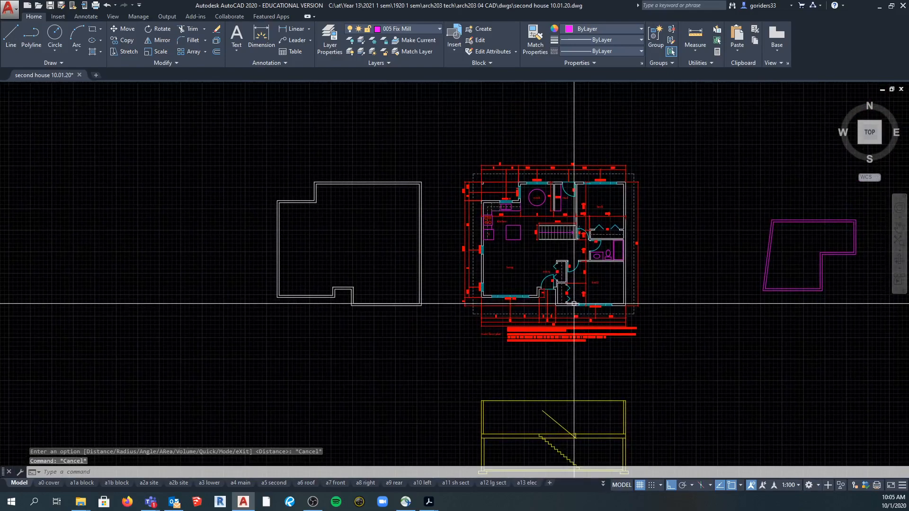
scroll(592, 303, "up", 3)
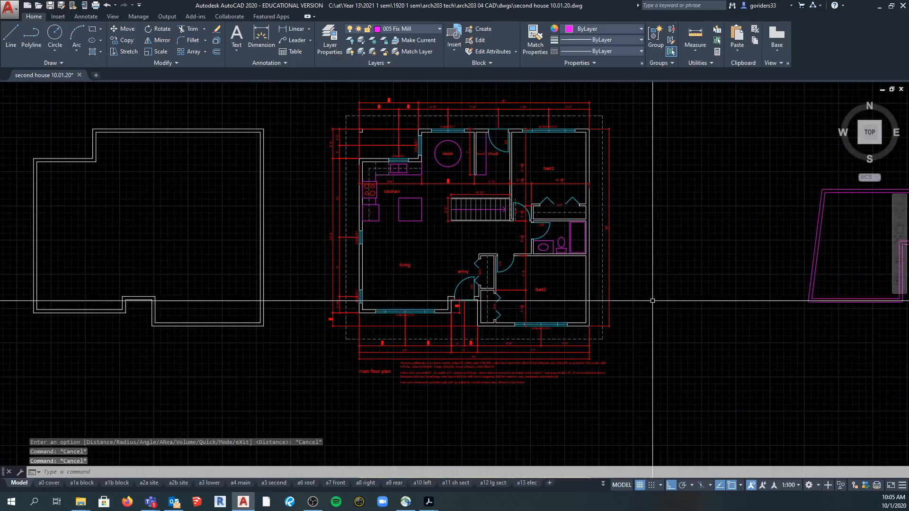
type("e")
key("Return")
left_click(836, 278)
left_click(777, 335)
scroll(711, 320, "down", 2)
left_click(874, 236)
left_click(782, 308)
key("Return")
scroll(711, 288, "down", 2)
middle_click_drag(709, 290, 720, 266)
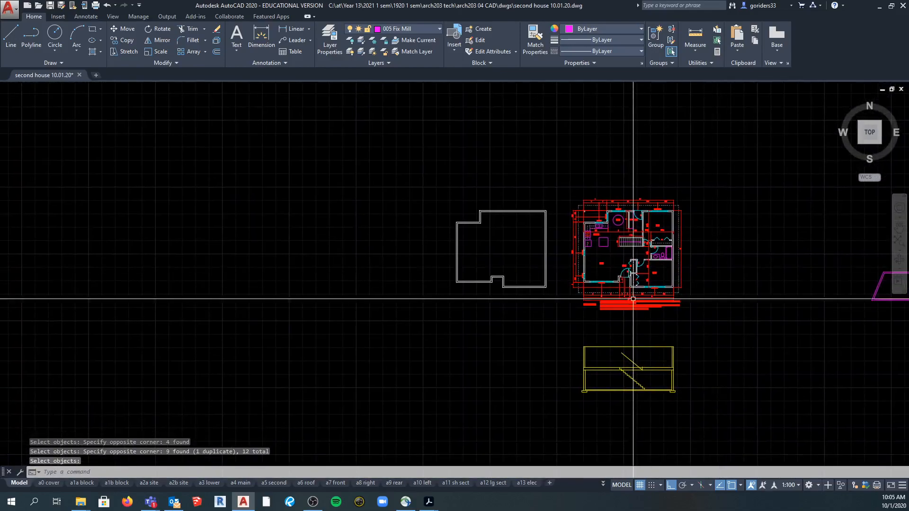
scroll(638, 224, "up", 2)
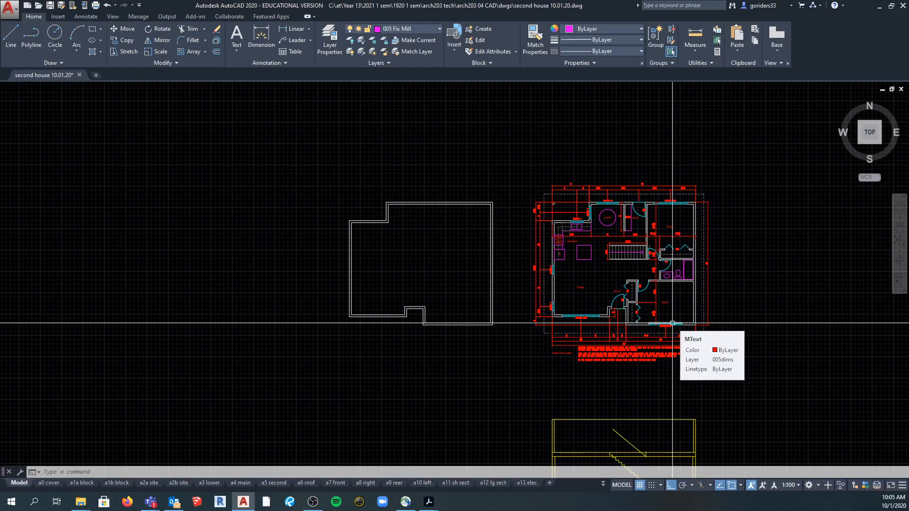
middle_click_drag(633, 324, 650, 274)
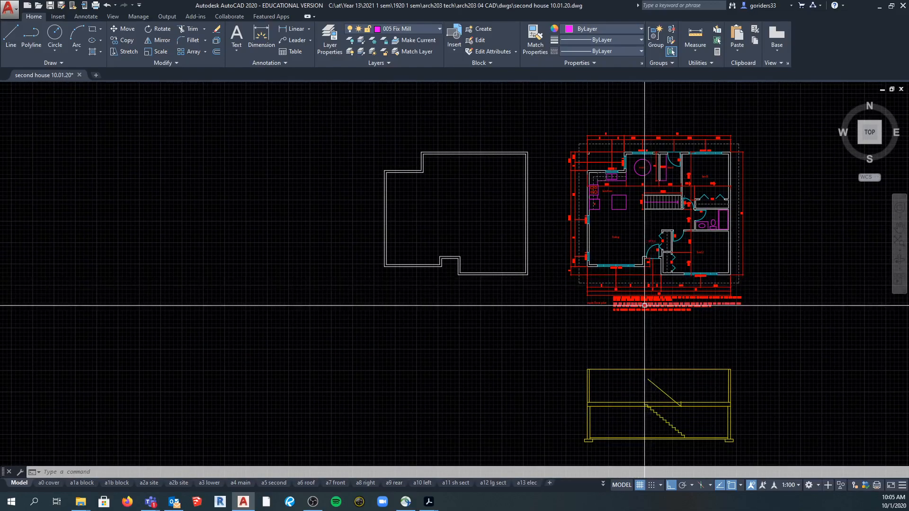